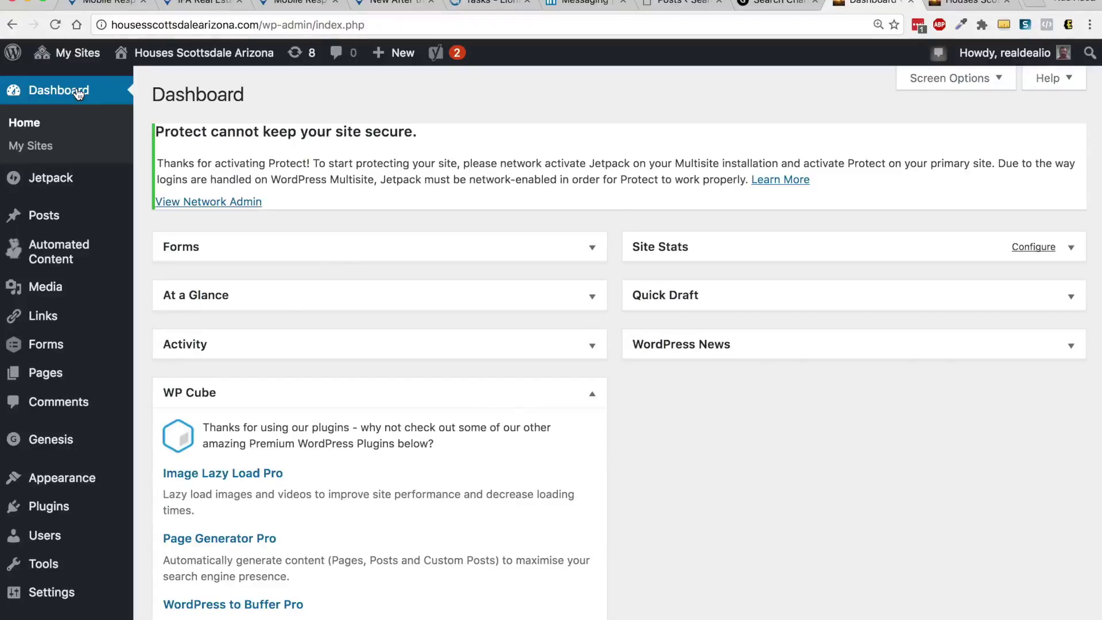
Create a new post titled "3 bedroom homes for sale in 85255 with a pool".
{"action": "mouse_move", "coordinate": [36, 210]}
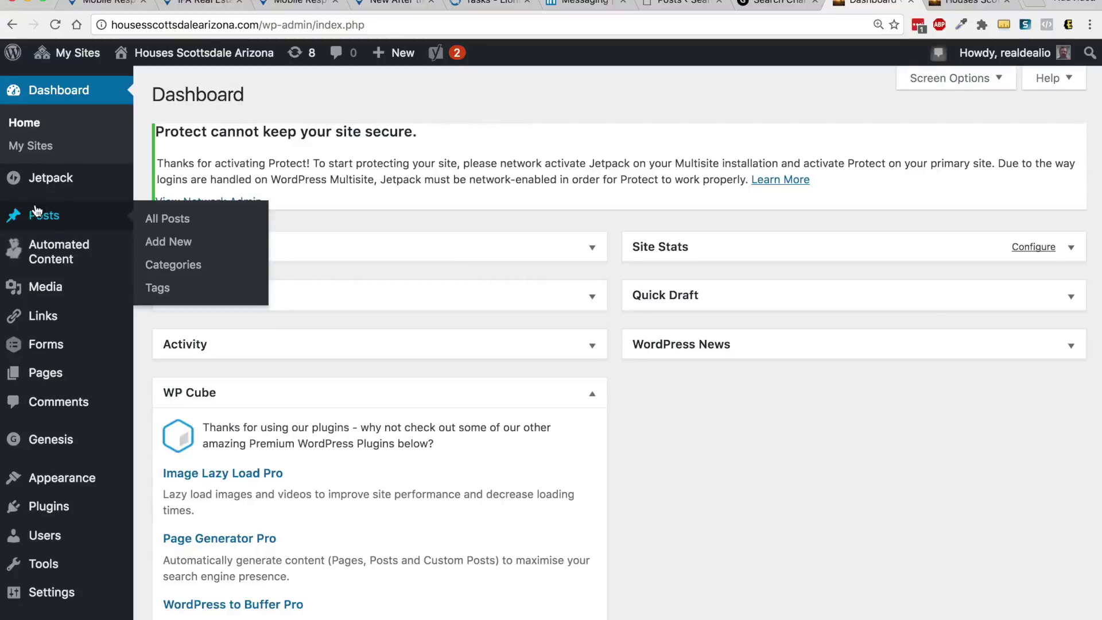
{"action": "left_click", "coordinate": [176, 244]}
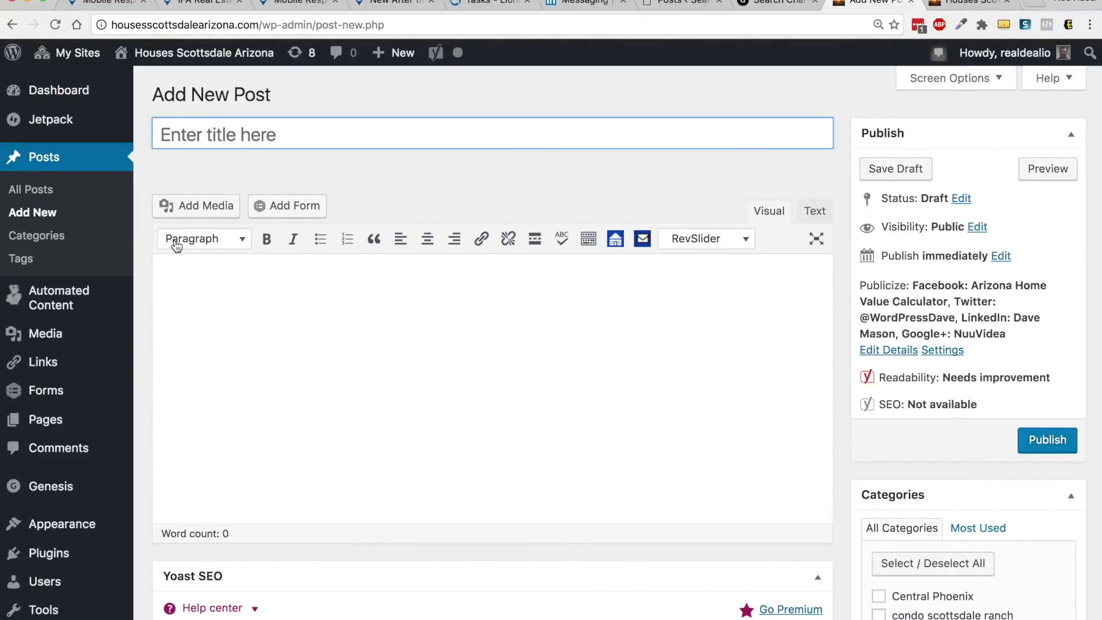
{"action": "type", "text": "3 bedroom "}
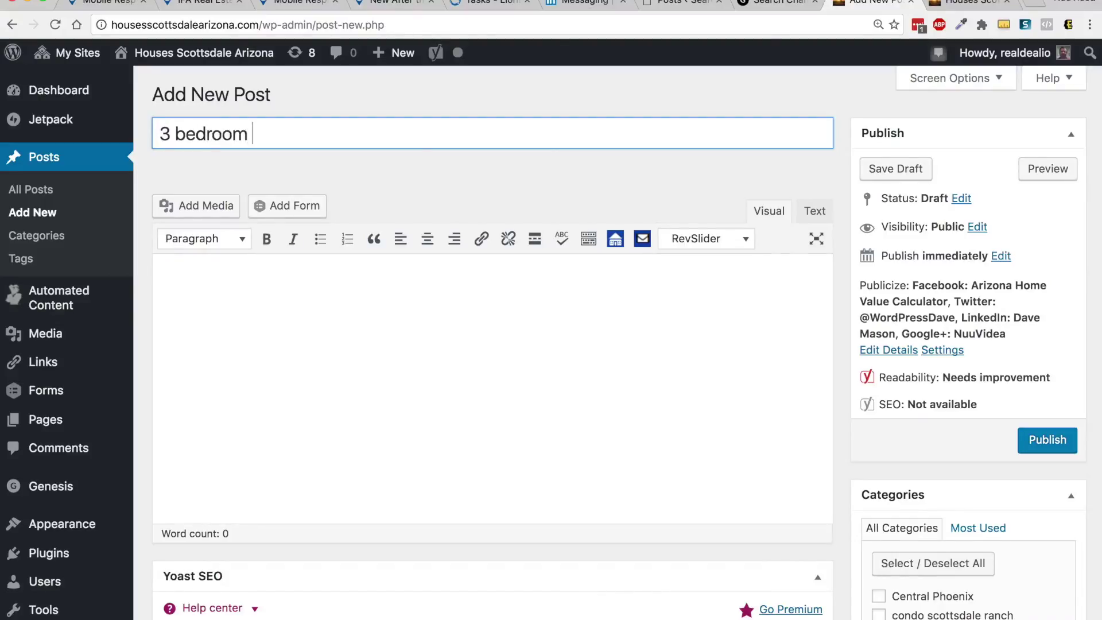
{"action": "type", "text": "homes for sal"}
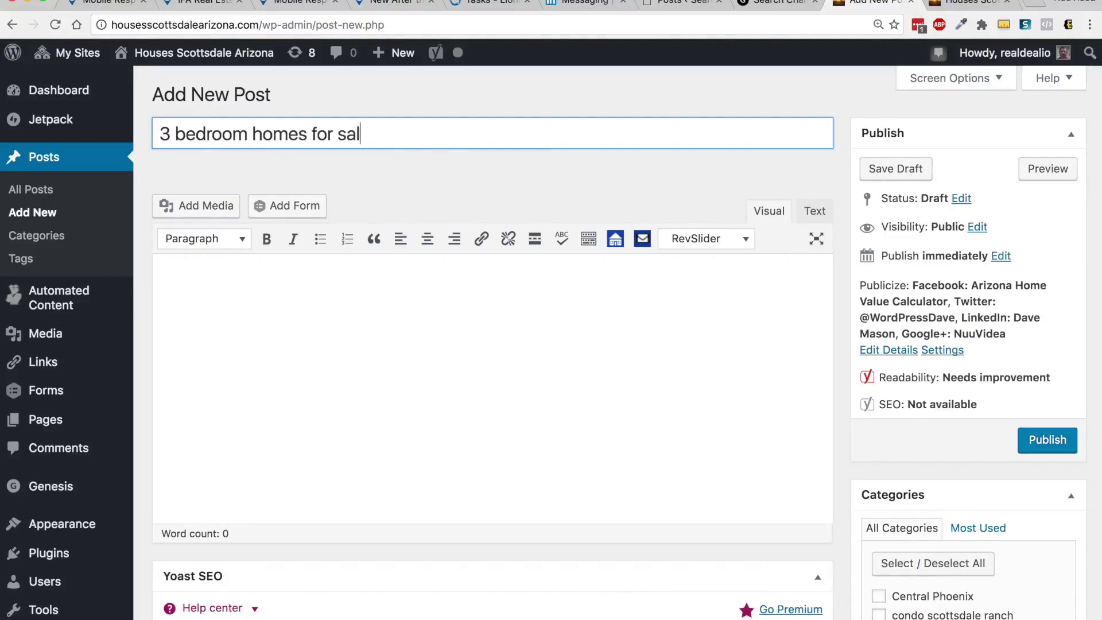
{"action": "type", "text": "e in 852"}
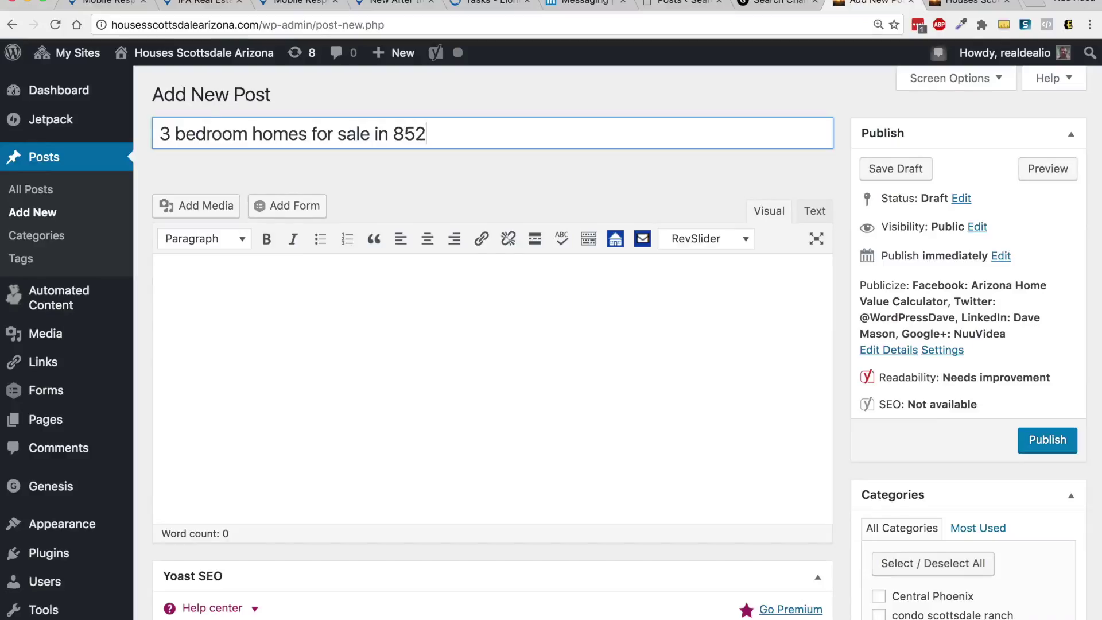
{"action": "type", "text": "55 with a pool"}
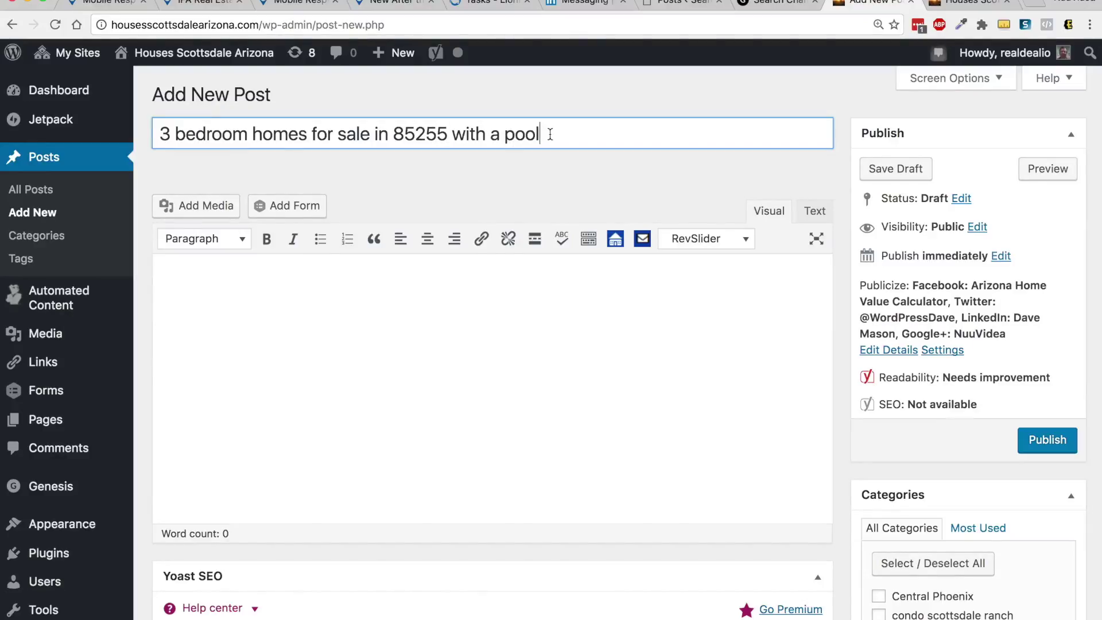
Write "List of 3 bedroom homes for sale in 85255 with a pool." as the post body, reusing the title text.
{"action": "left_click_drag", "start_coordinate": [565, 131], "coordinate": [146, 133]}
{"action": "key", "text": "super+c"}
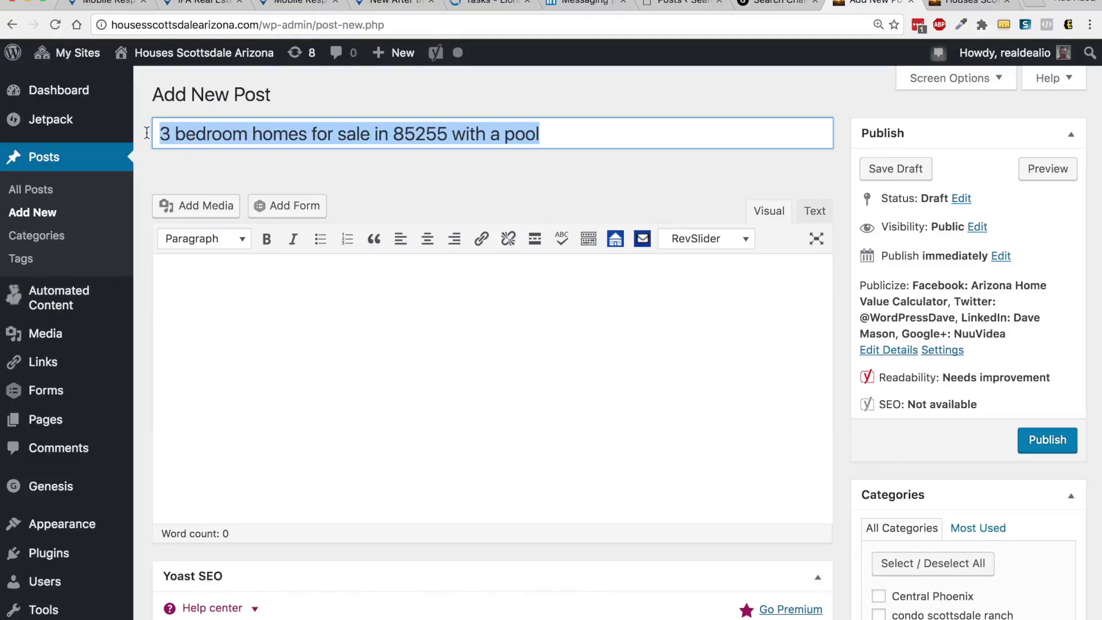
{"action": "left_click", "coordinate": [224, 288]}
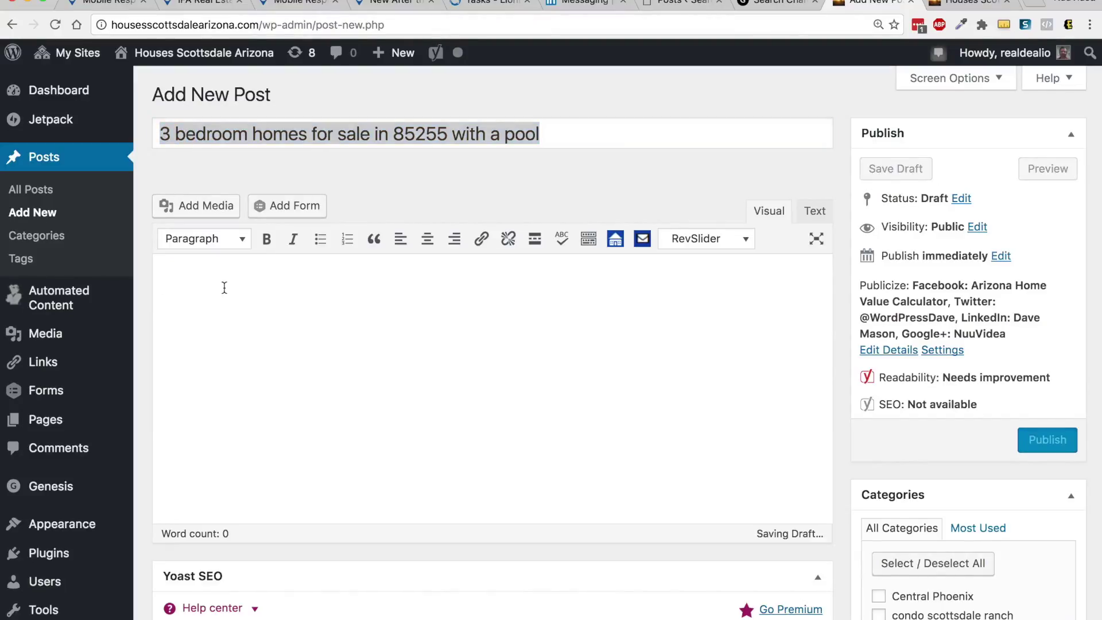
{"action": "type", "text": "List of"}
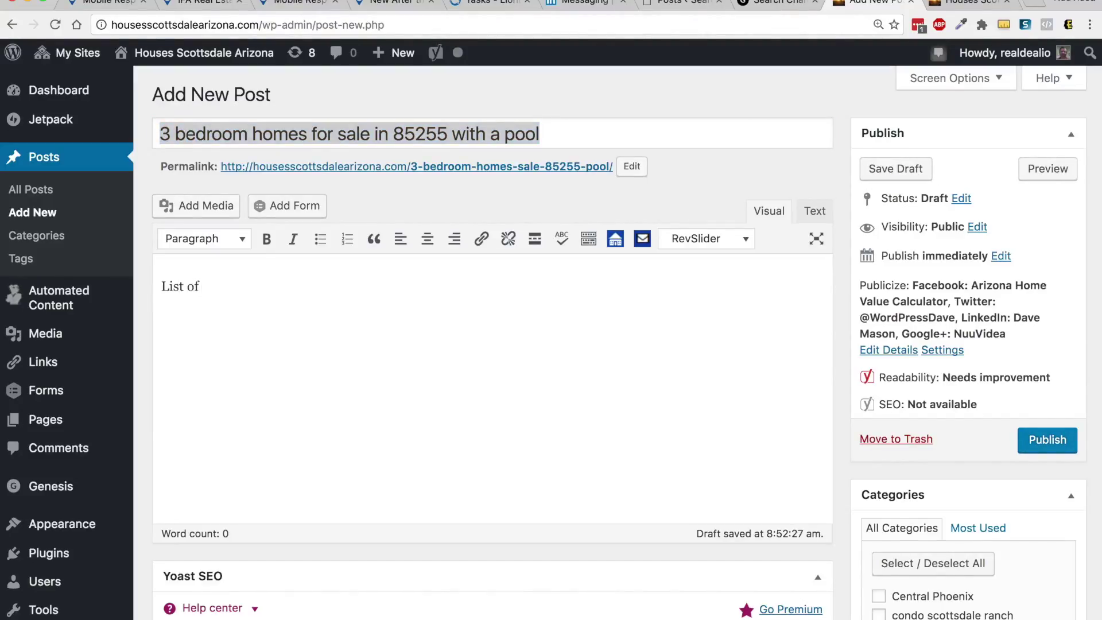
{"action": "key", "text": "super+v"}
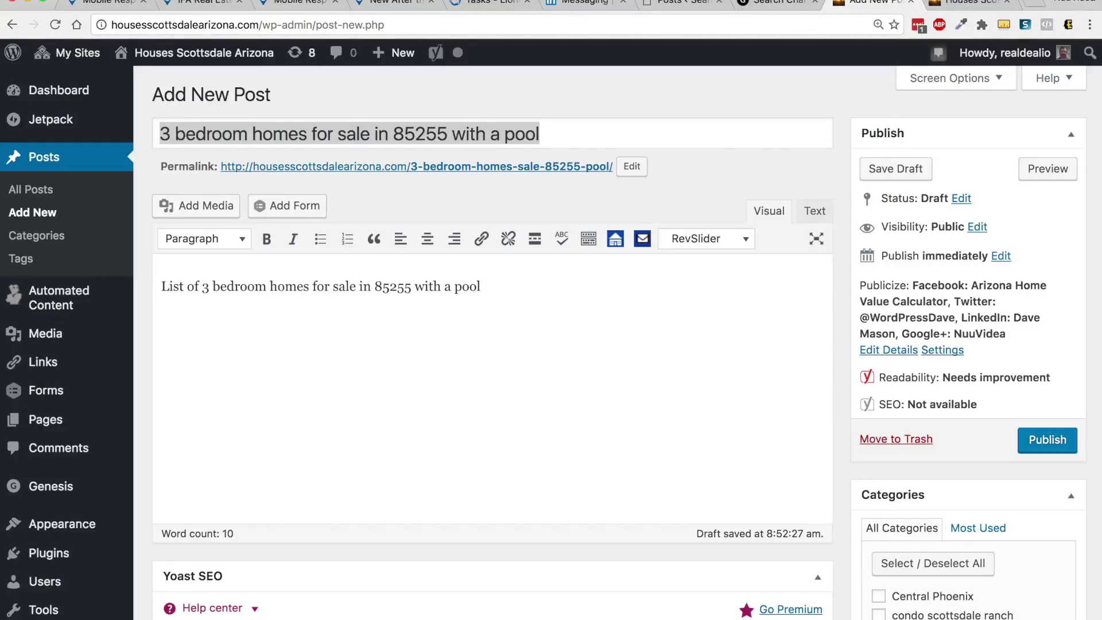
{"action": "scroll", "coordinate": [344, 326], "scroll_direction": "down", "scroll_amount": 5}
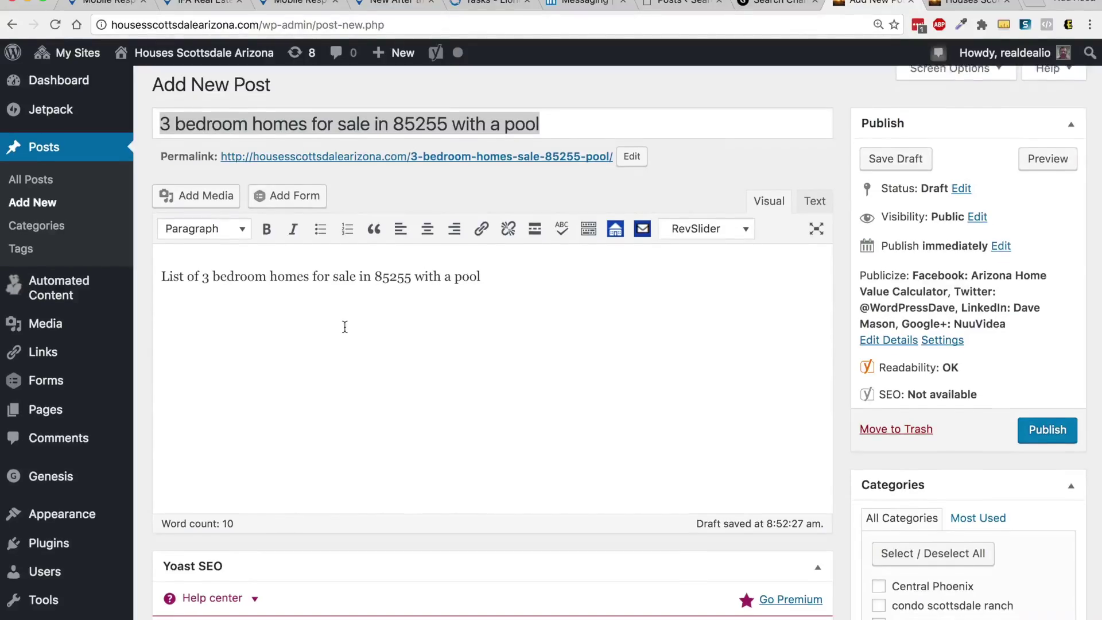
{"action": "scroll", "coordinate": [346, 333], "scroll_direction": "down", "scroll_amount": 1}
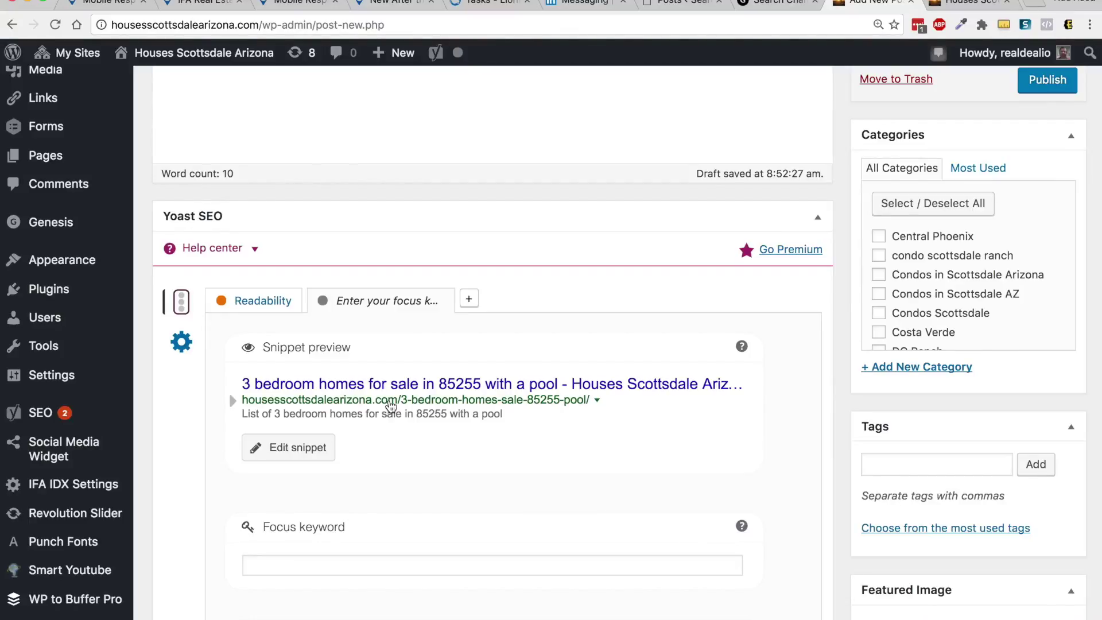
{"action": "scroll", "coordinate": [485, 359], "scroll_direction": "up", "scroll_amount": 6}
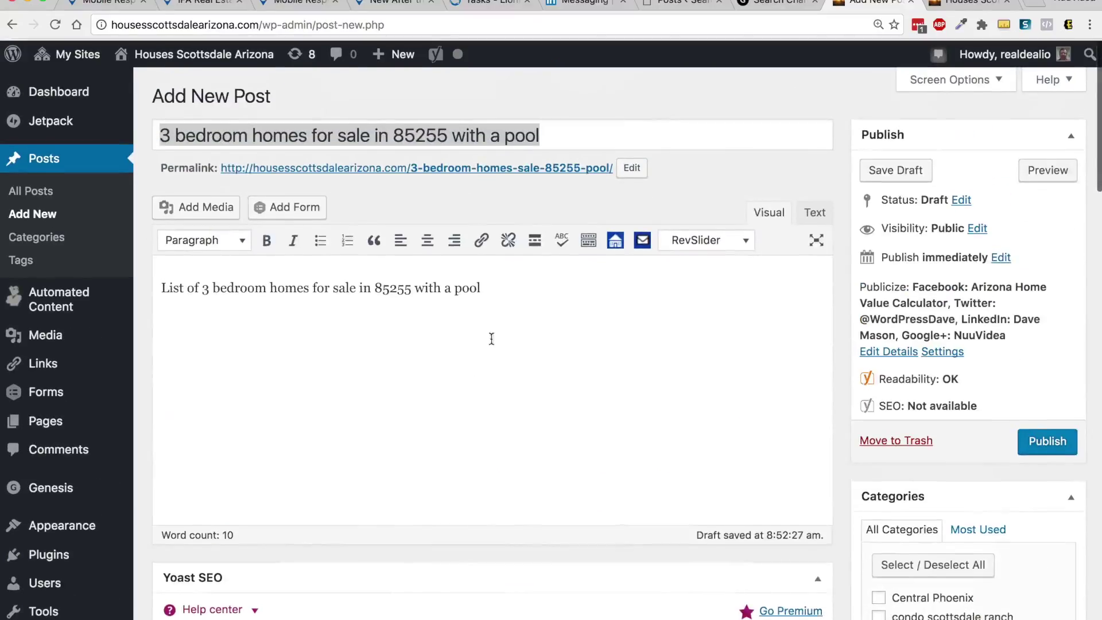
{"action": "type", "text": "."}
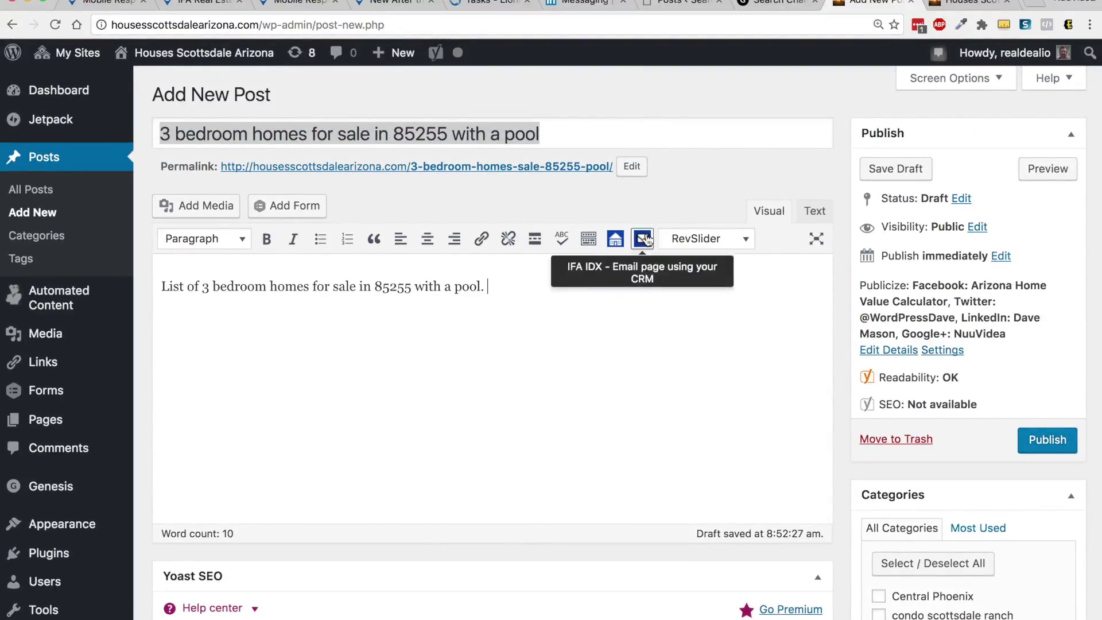
{"action": "left_click", "coordinate": [616, 240]}
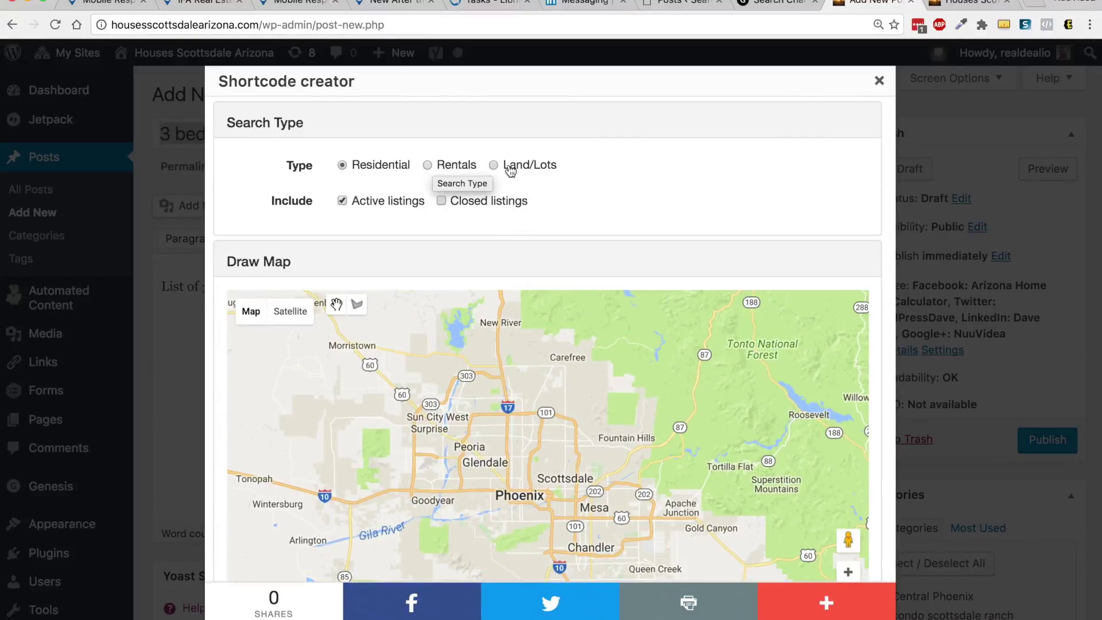
{"action": "left_click", "coordinate": [441, 201]}
{"action": "left_click", "coordinate": [341, 201]}
{"action": "left_click", "coordinate": [440, 200]}
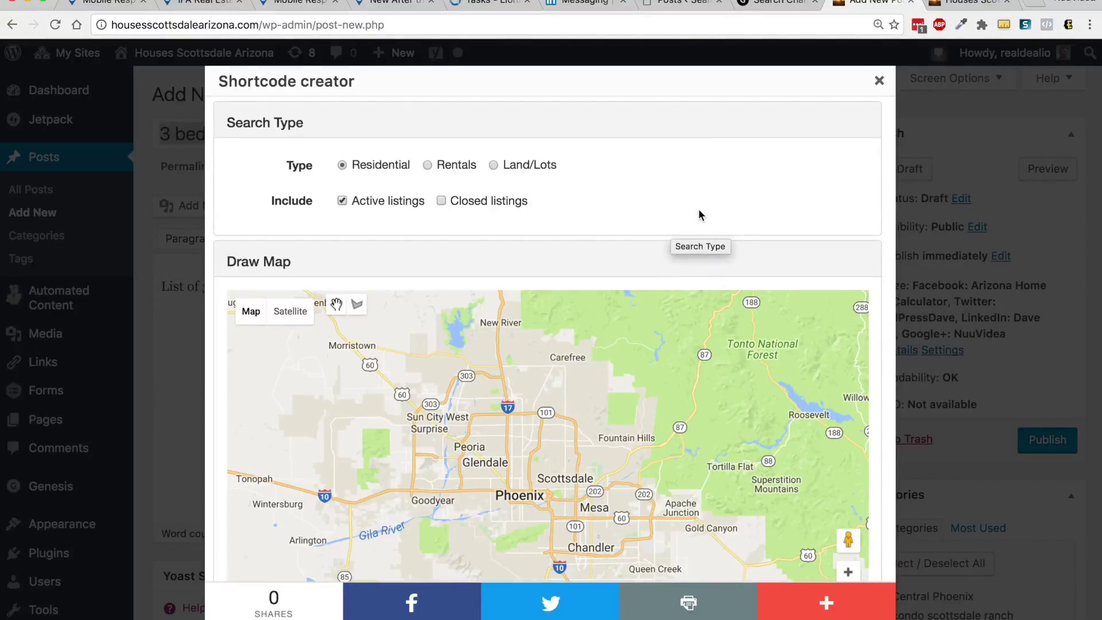
{"action": "scroll", "coordinate": [857, 219], "scroll_direction": "down", "scroll_amount": 3}
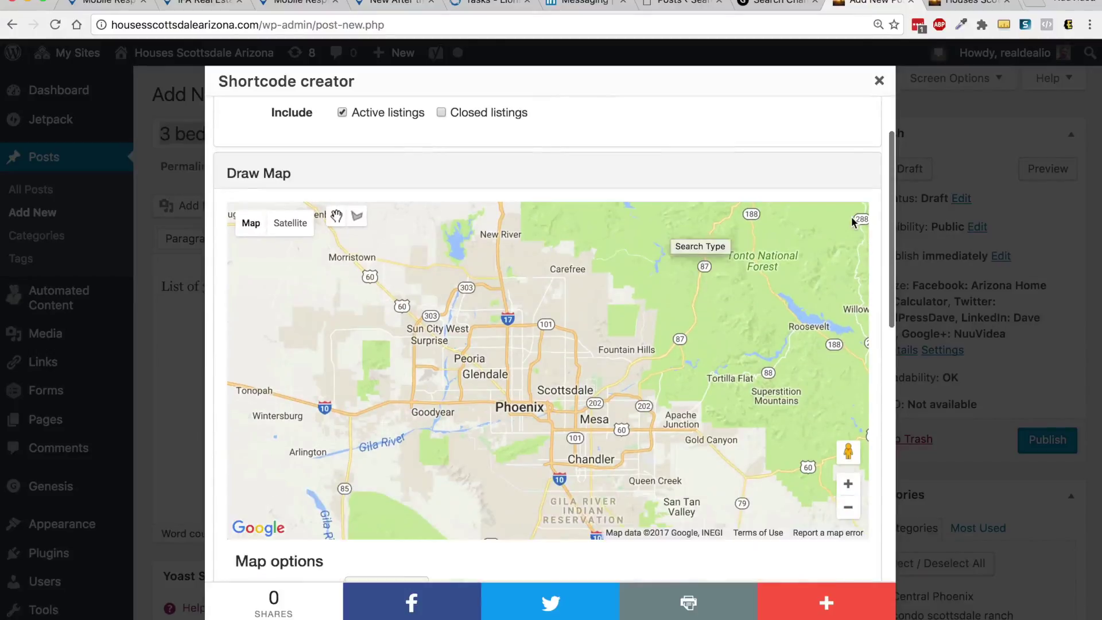
{"action": "left_click", "coordinate": [357, 216]}
{"action": "left_click", "coordinate": [545, 324]}
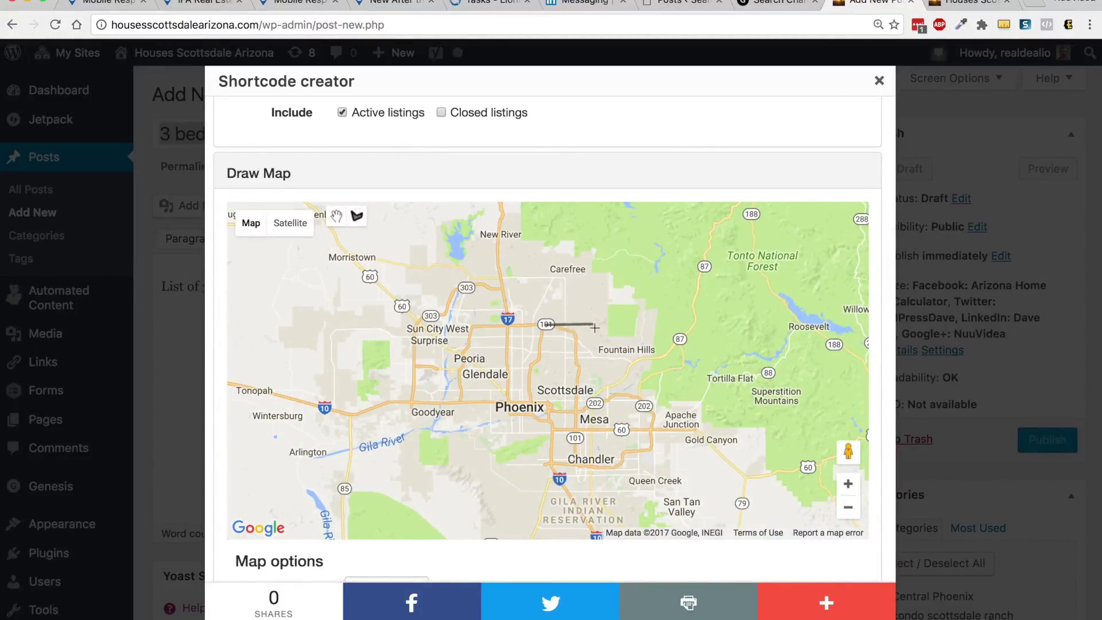
{"action": "mouse_move", "coordinate": [594, 328]}
{"action": "left_mouse_down"}
{"action": "mouse_move", "coordinate": [604, 367]}
{"action": "mouse_move", "coordinate": [571, 379]}
{"action": "mouse_move", "coordinate": [552, 357]}
{"action": "mouse_move", "coordinate": [511, 355]}
{"action": "mouse_move", "coordinate": [521, 340]}
{"action": "mouse_move", "coordinate": [549, 341]}
{"action": "mouse_move", "coordinate": [550, 326]}
{"action": "left_mouse_up"}
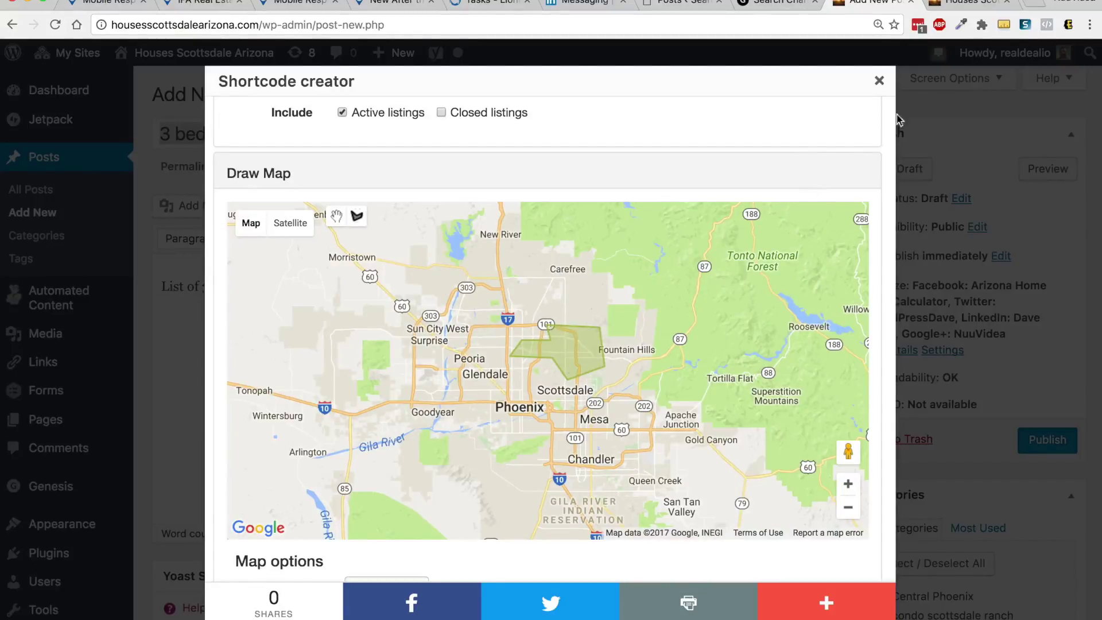
{"action": "left_click", "coordinate": [878, 80]}
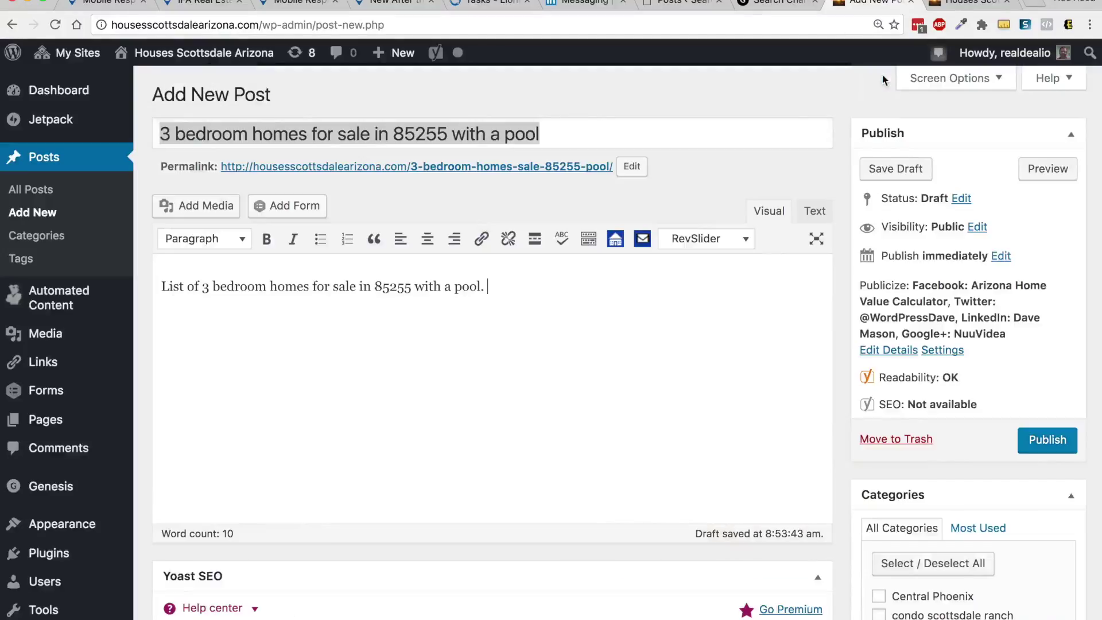
Start an IDX search shortcode with zip 85255 and both minimum and maximum beds set to 3.
{"action": "left_click", "coordinate": [615, 241]}
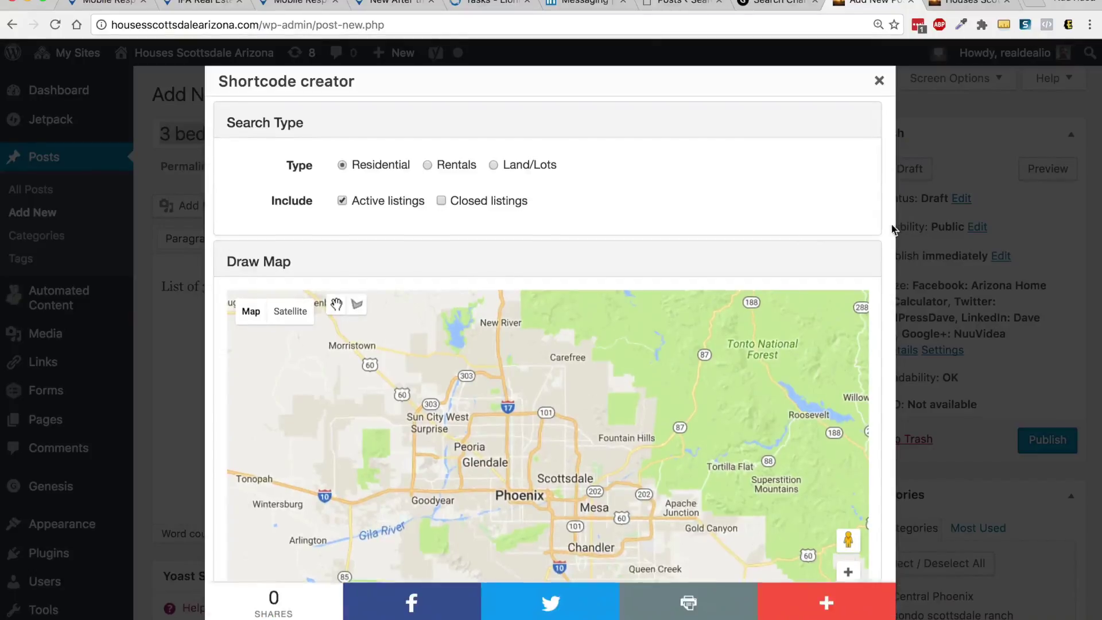
{"action": "scroll", "coordinate": [891, 226], "scroll_direction": "down", "scroll_amount": 10}
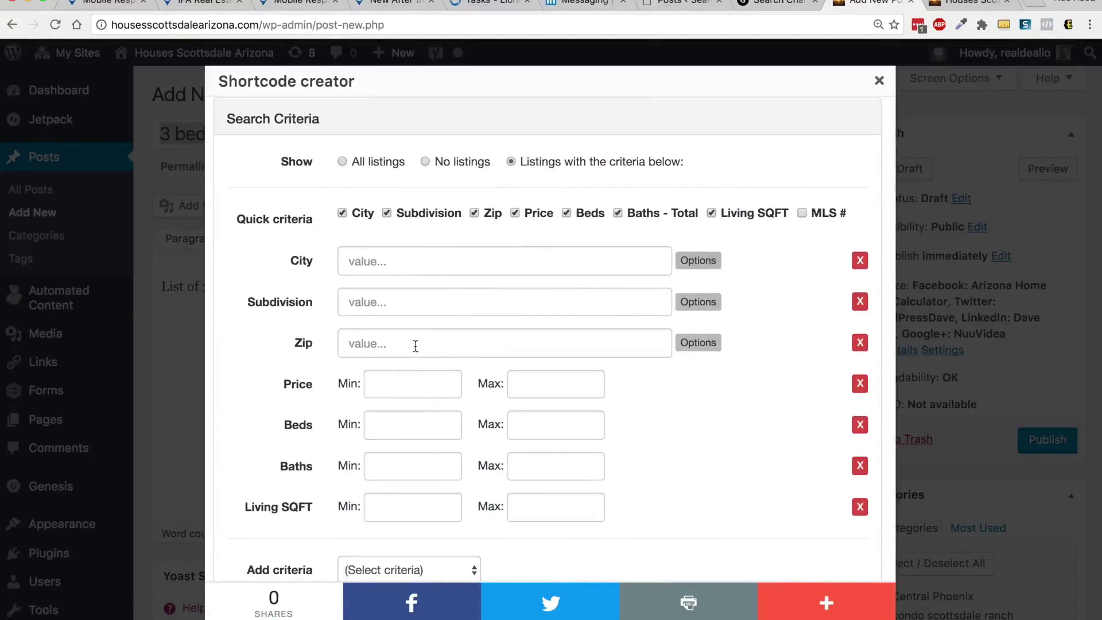
{"action": "left_click", "coordinate": [416, 346]}
{"action": "type", "text": "8"}
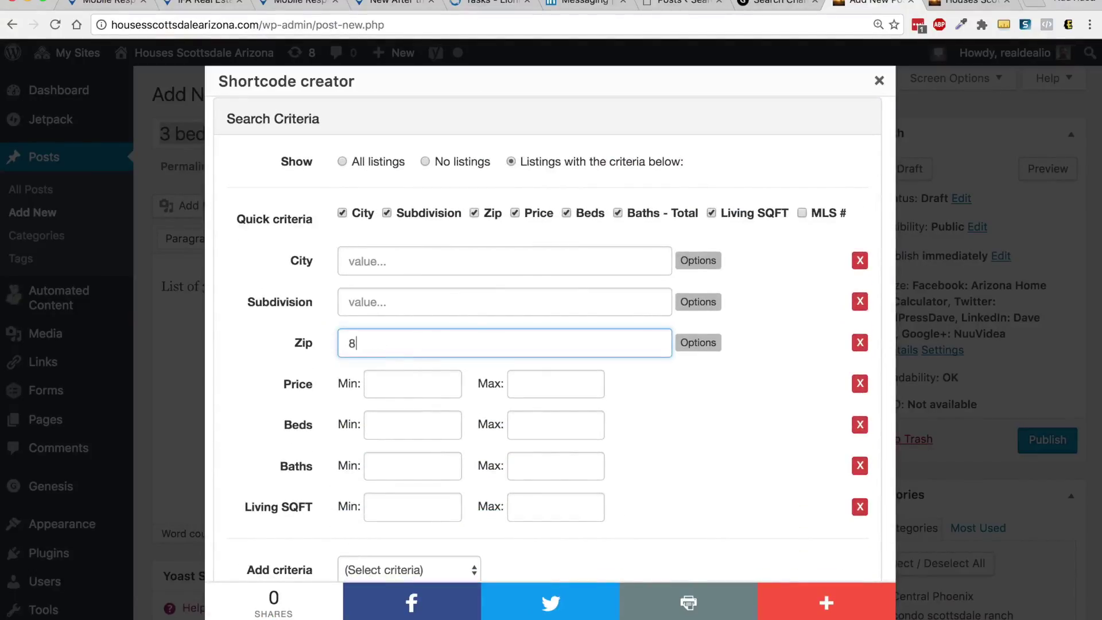
{"action": "type", "text": "5255"}
{"action": "left_click", "coordinate": [434, 434]}
{"action": "type", "text": "3"}
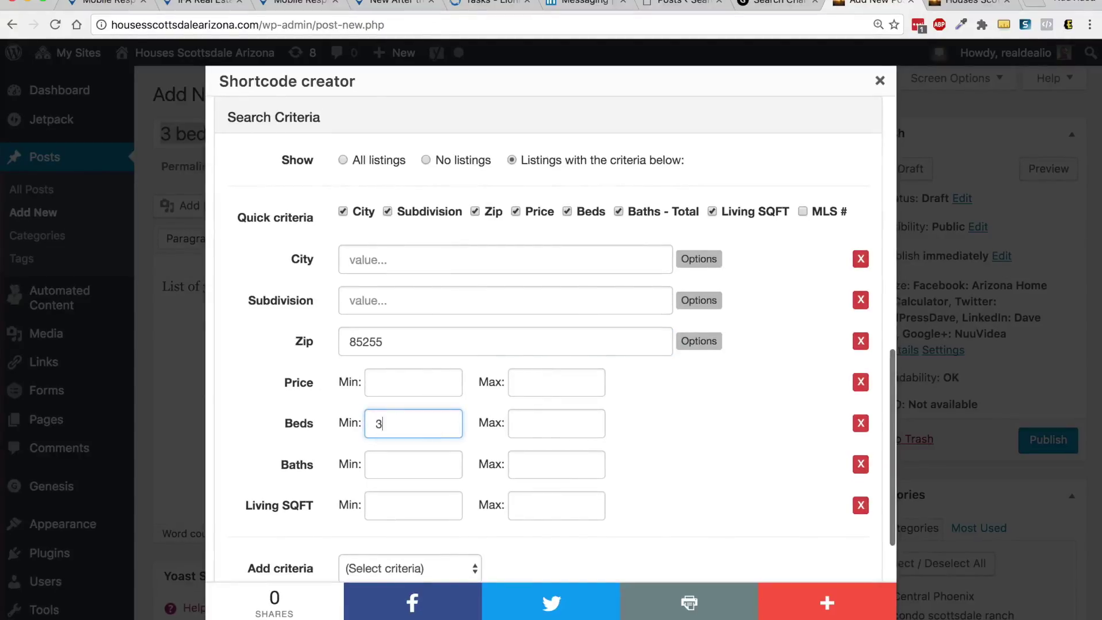
{"action": "left_click", "coordinate": [547, 434]}
{"action": "type", "text": "3"}
Add Private - Community Pool as an extra criterion of the listing search.
{"action": "scroll", "coordinate": [674, 436], "scroll_direction": "down", "scroll_amount": 5}
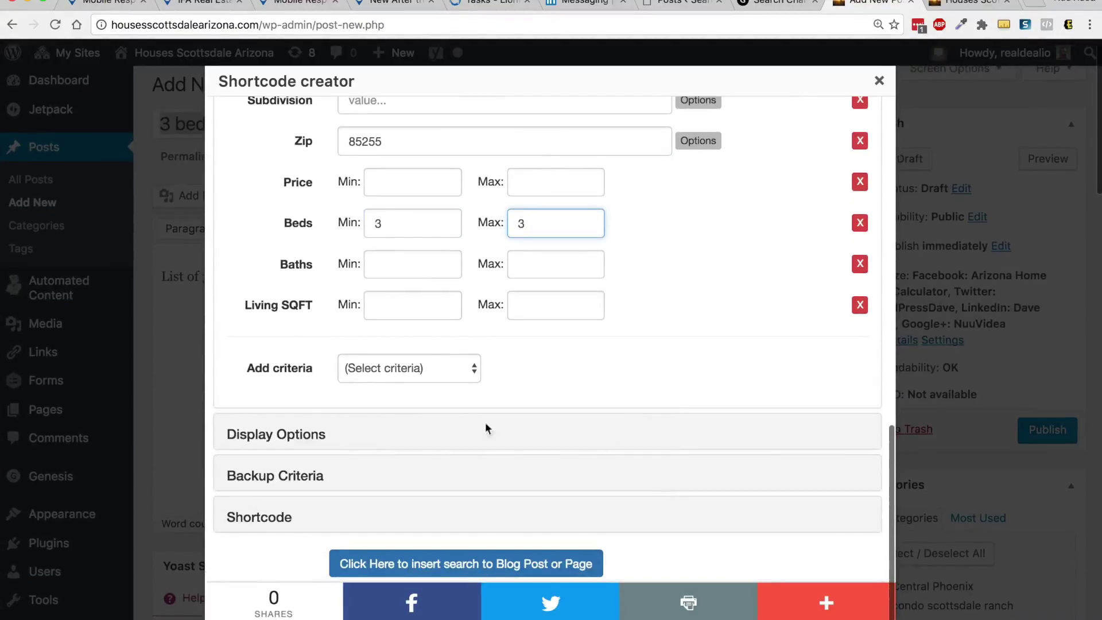
{"action": "left_click", "coordinate": [398, 369]}
{"action": "scroll", "coordinate": [416, 404], "scroll_direction": "down", "scroll_amount": 10}
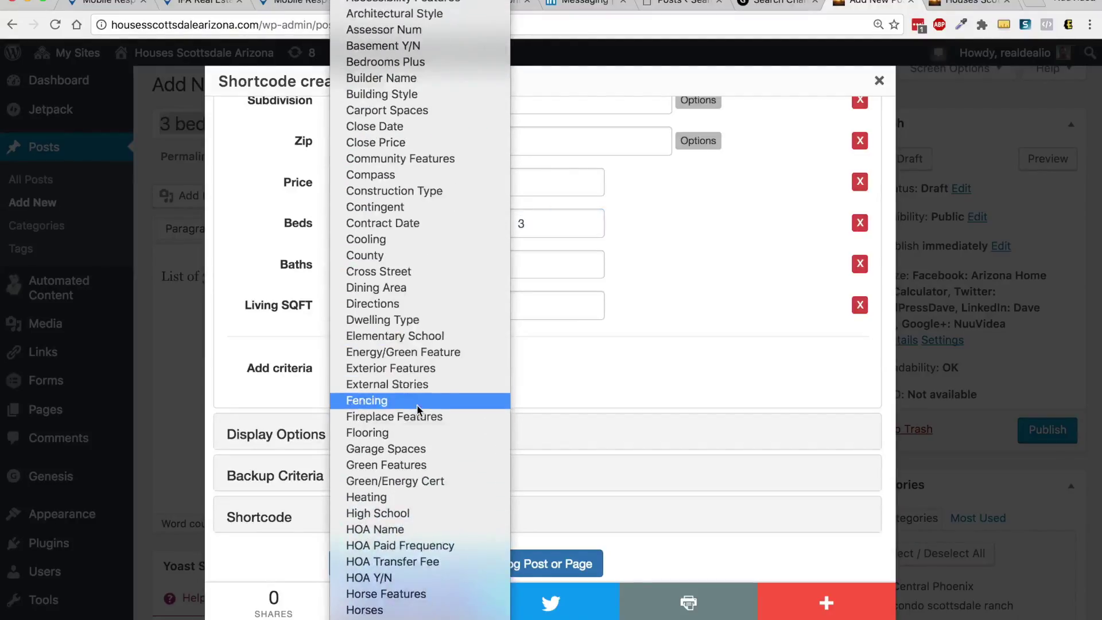
{"action": "scroll", "coordinate": [417, 405], "scroll_direction": "down", "scroll_amount": 13}
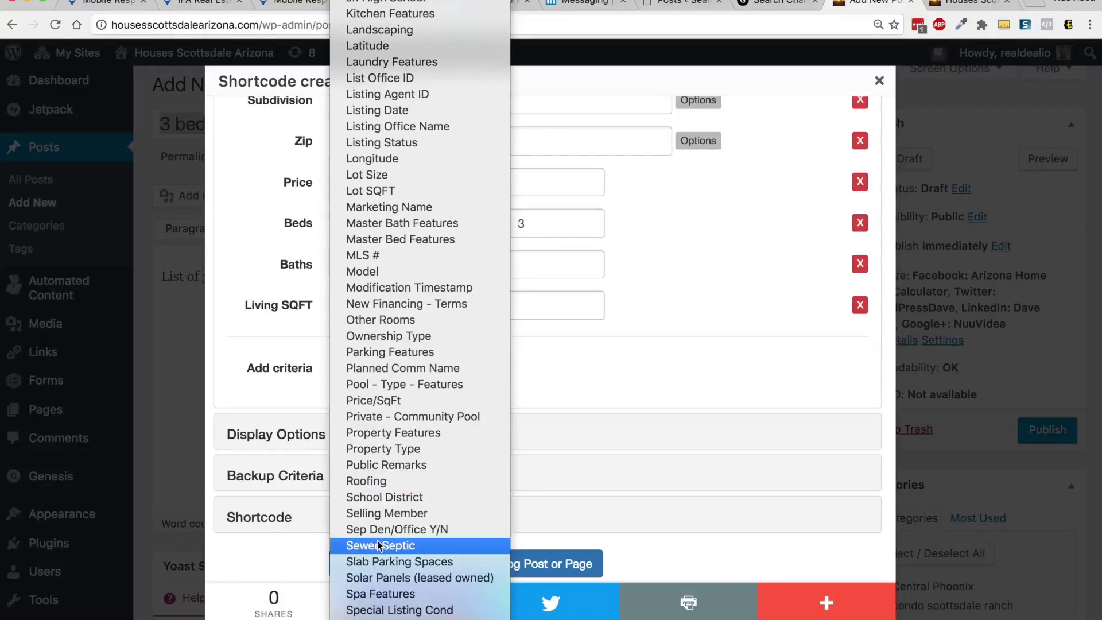
{"action": "left_click", "coordinate": [430, 418]}
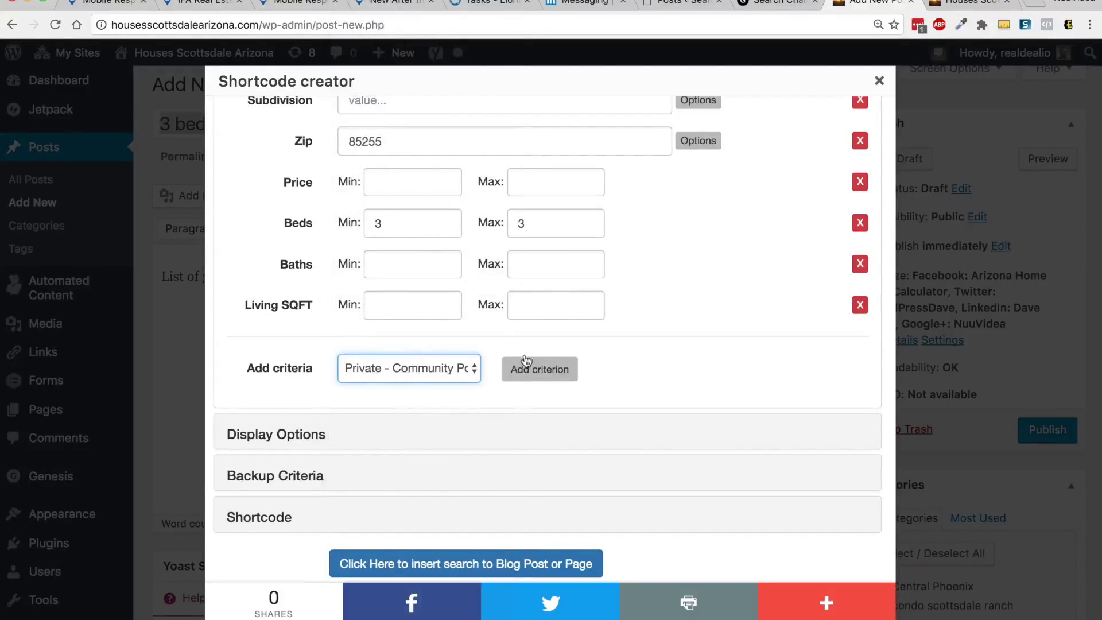
{"action": "left_click", "coordinate": [528, 368]}
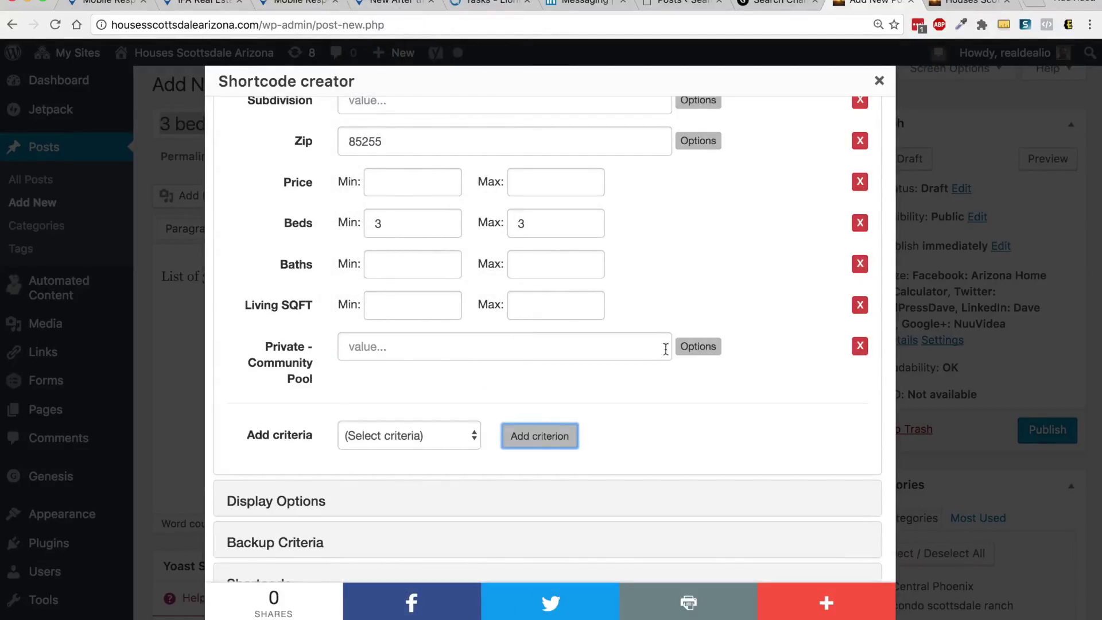
Leave every lookup option of the Private - Community Pool criterion unselected and remove the criterion from the search.
{"action": "left_click", "coordinate": [709, 348]}
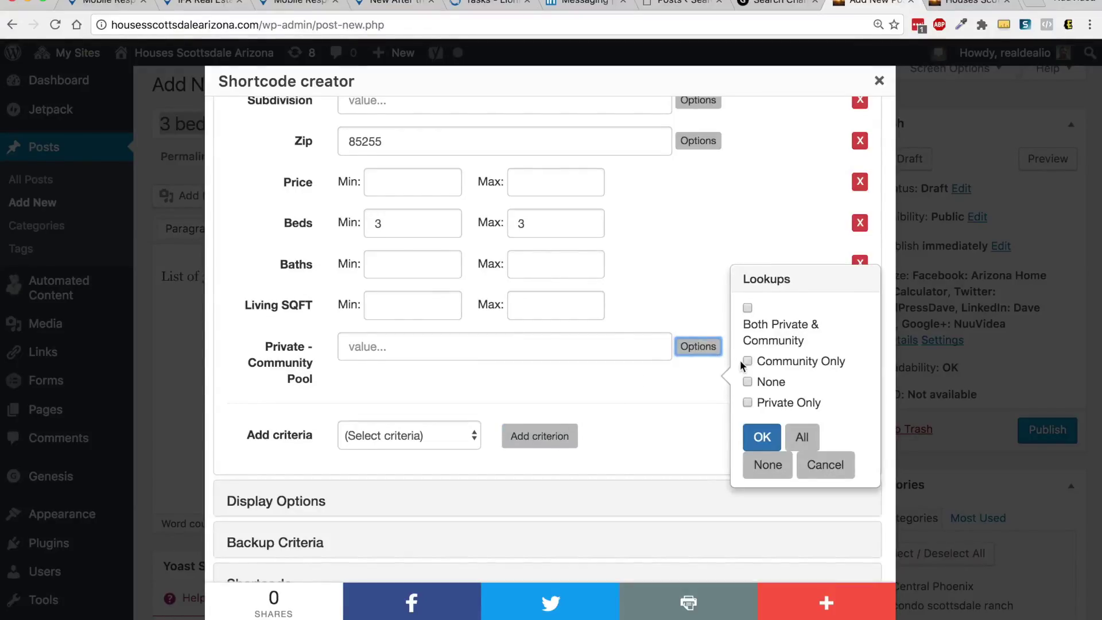
{"action": "scroll", "coordinate": [739, 359], "scroll_direction": "down", "scroll_amount": 3}
{"action": "scroll", "coordinate": [753, 340], "scroll_direction": "up", "scroll_amount": 3}
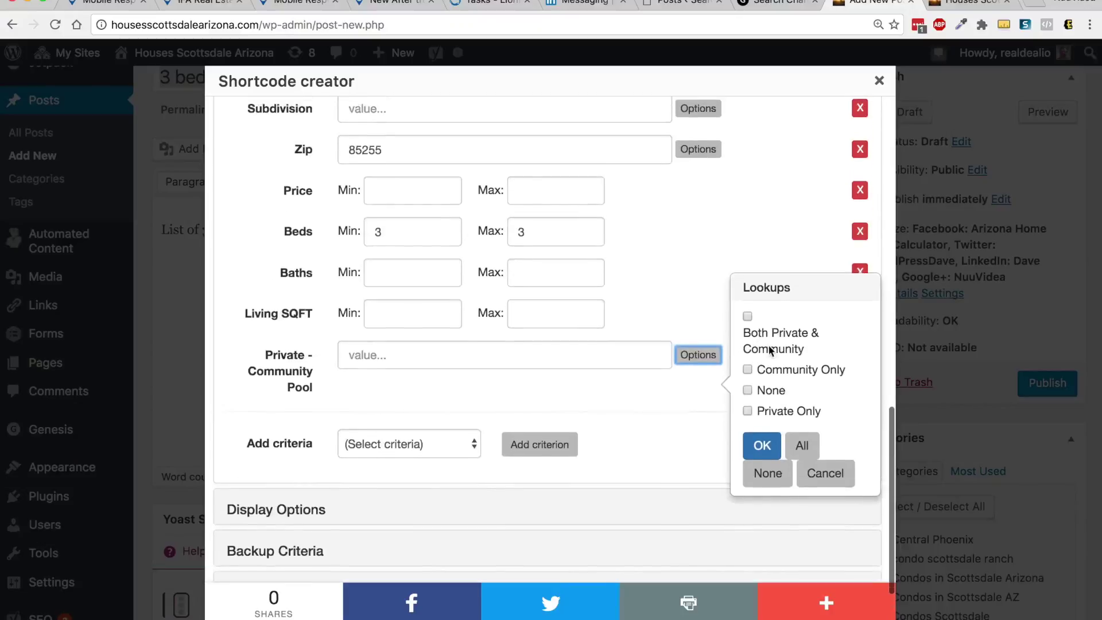
{"action": "scroll", "coordinate": [771, 350], "scroll_direction": "down", "scroll_amount": 3}
{"action": "scroll", "coordinate": [769, 351], "scroll_direction": "up", "scroll_amount": 1}
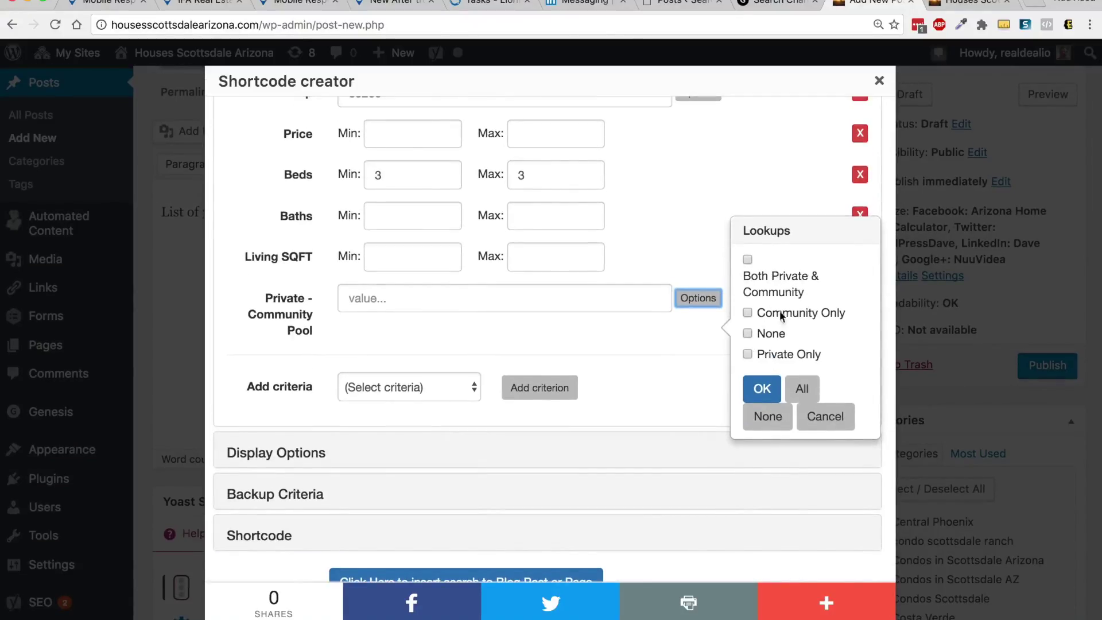
{"action": "left_click", "coordinate": [768, 418]}
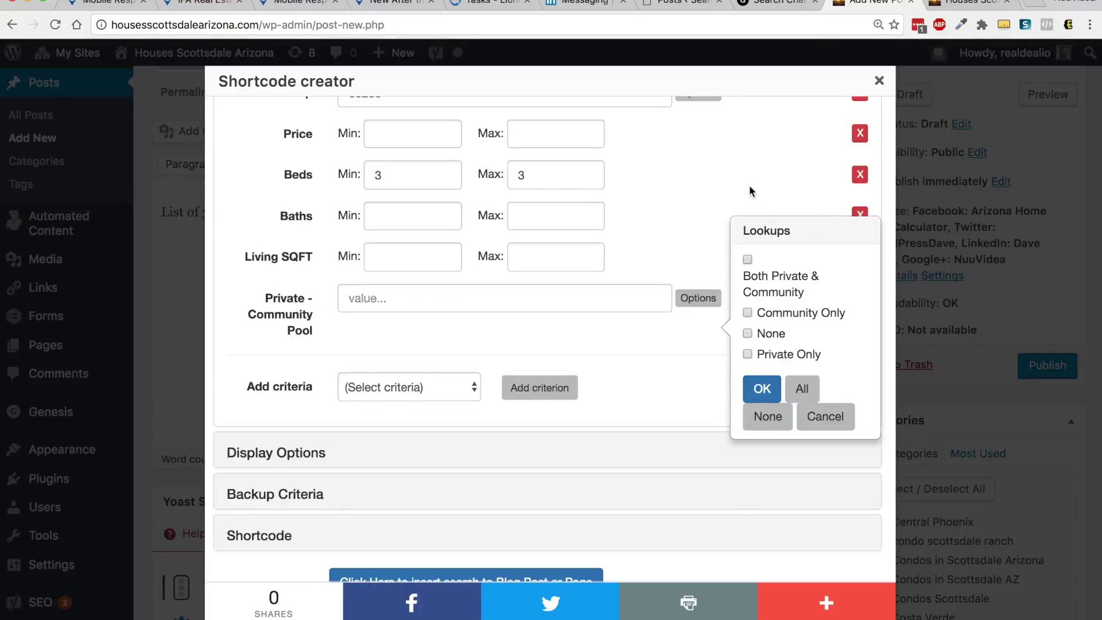
{"action": "left_click", "coordinate": [766, 418]}
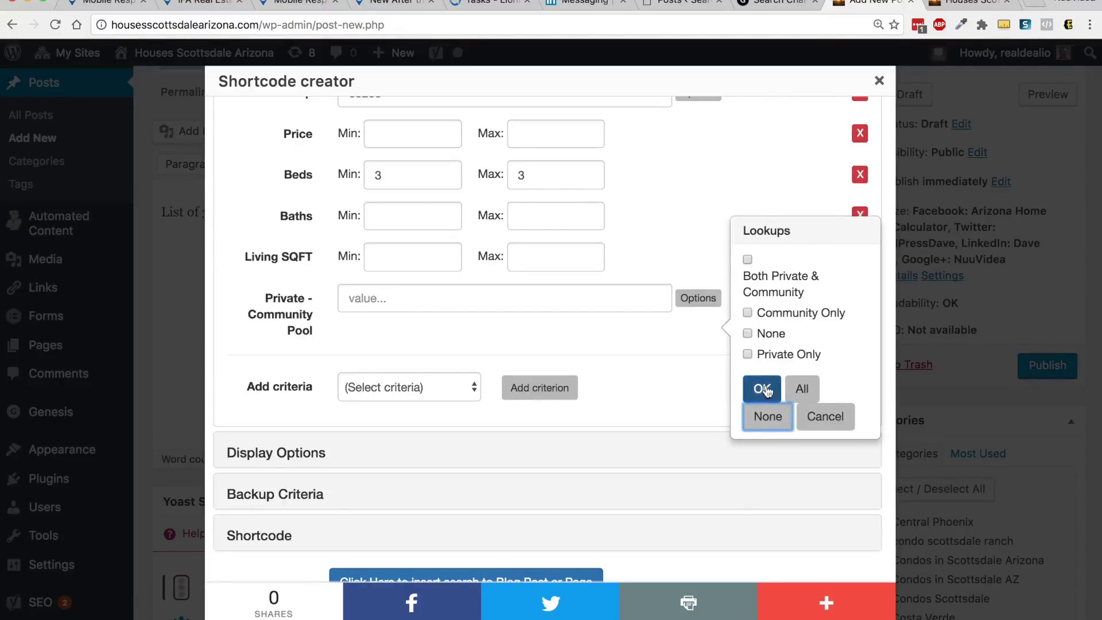
{"action": "left_click", "coordinate": [766, 390]}
{"action": "left_click", "coordinate": [861, 298]}
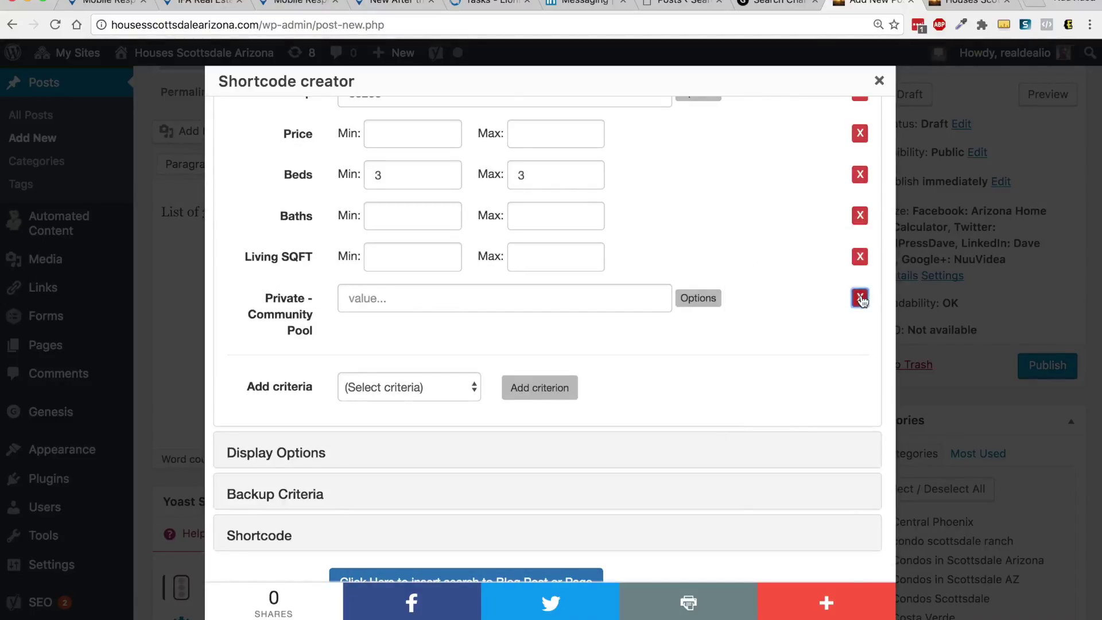
Add the Pool - Type - Features criterion to the listing search and set it to Pool - Private.
{"action": "left_click", "coordinate": [408, 370]}
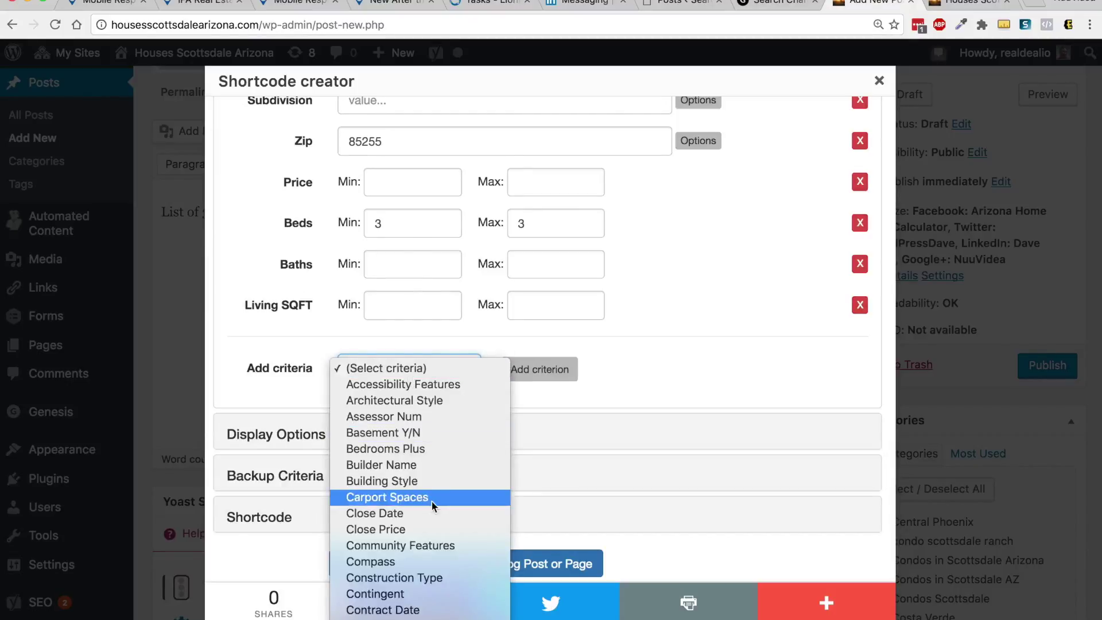
{"action": "scroll", "coordinate": [432, 501], "scroll_direction": "down", "scroll_amount": 15}
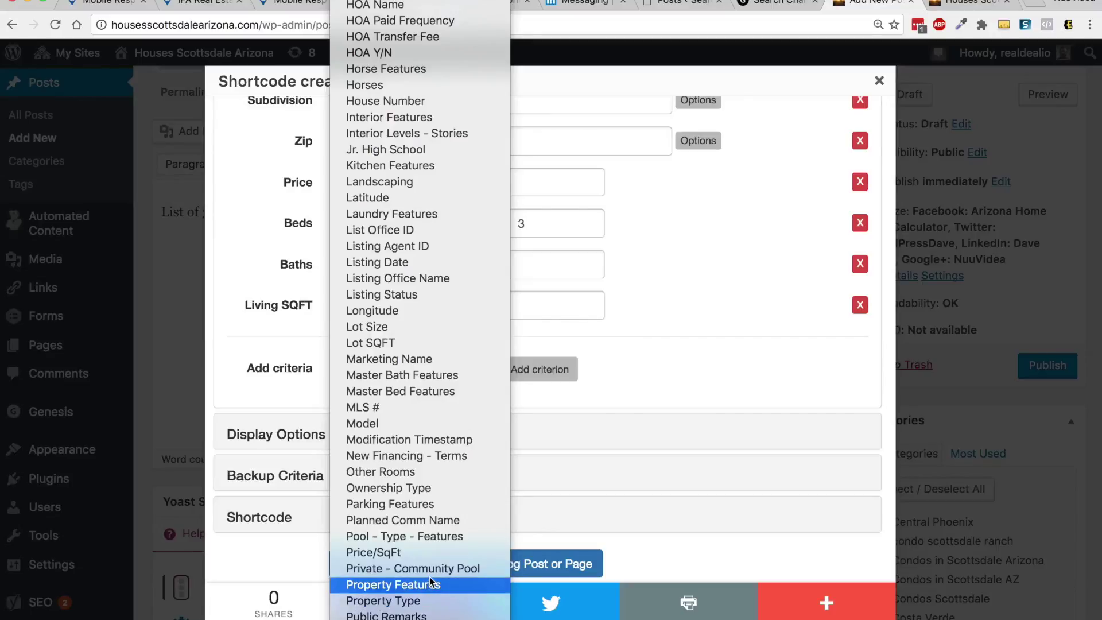
{"action": "left_click", "coordinate": [439, 542]}
{"action": "left_click", "coordinate": [545, 372]}
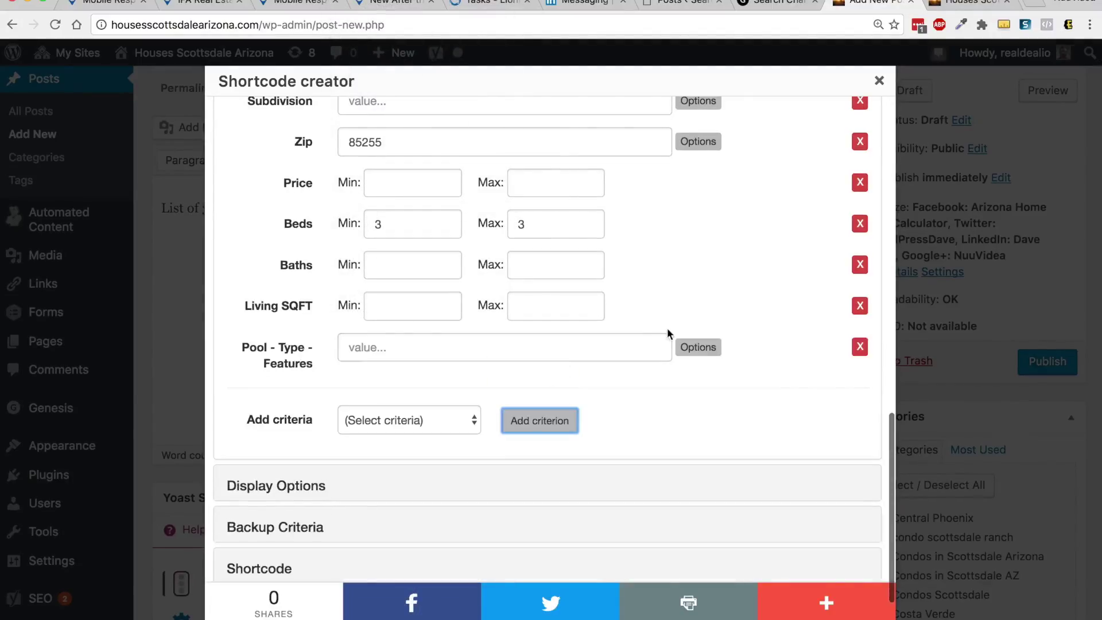
{"action": "left_click", "coordinate": [697, 346]}
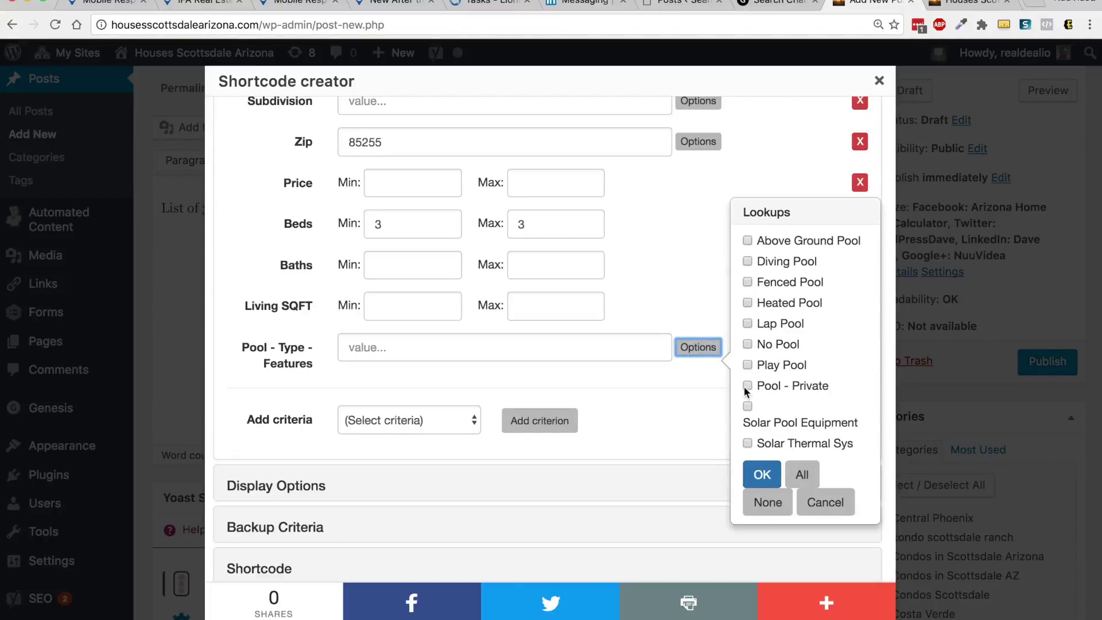
{"action": "left_click", "coordinate": [746, 387]}
{"action": "left_click", "coordinate": [762, 459]}
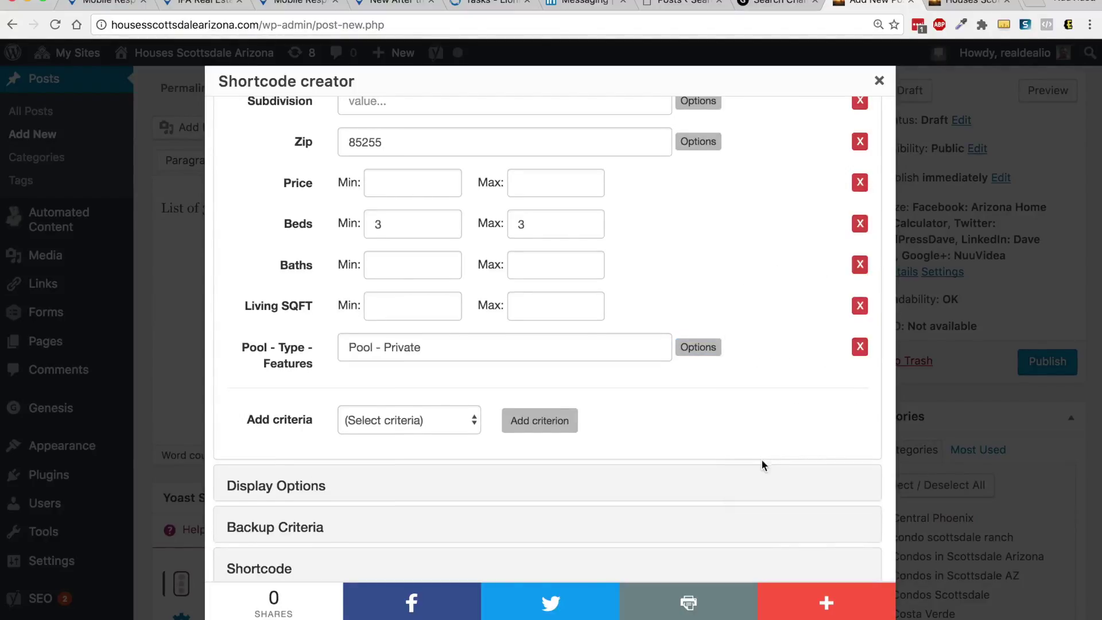
Review the search's display options, including items per page, the no-results message, modify button text and middle content.
{"action": "scroll", "coordinate": [761, 459], "scroll_direction": "down", "scroll_amount": 3}
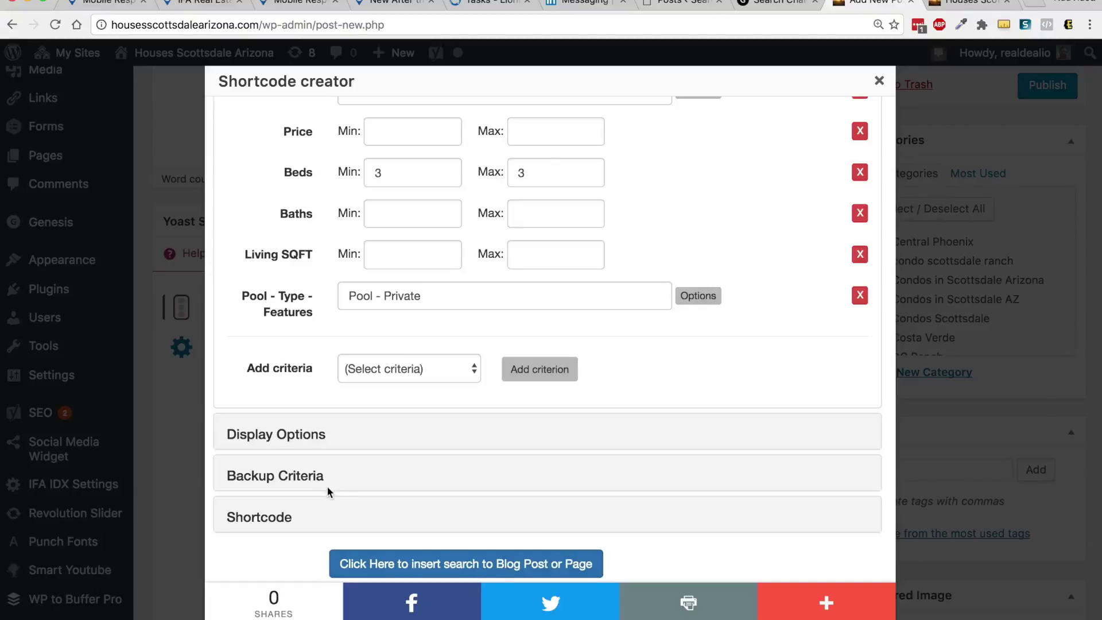
{"action": "scroll", "coordinate": [373, 493], "scroll_direction": "down", "scroll_amount": 3}
{"action": "left_click", "coordinate": [282, 436]}
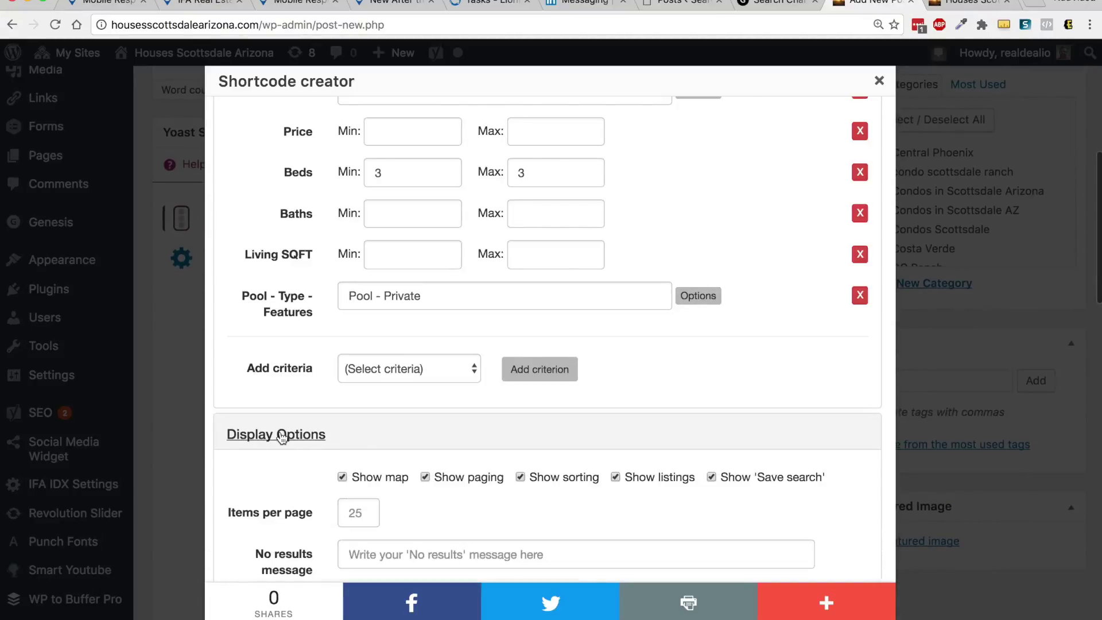
{"action": "scroll", "coordinate": [611, 503], "scroll_direction": "down", "scroll_amount": 5}
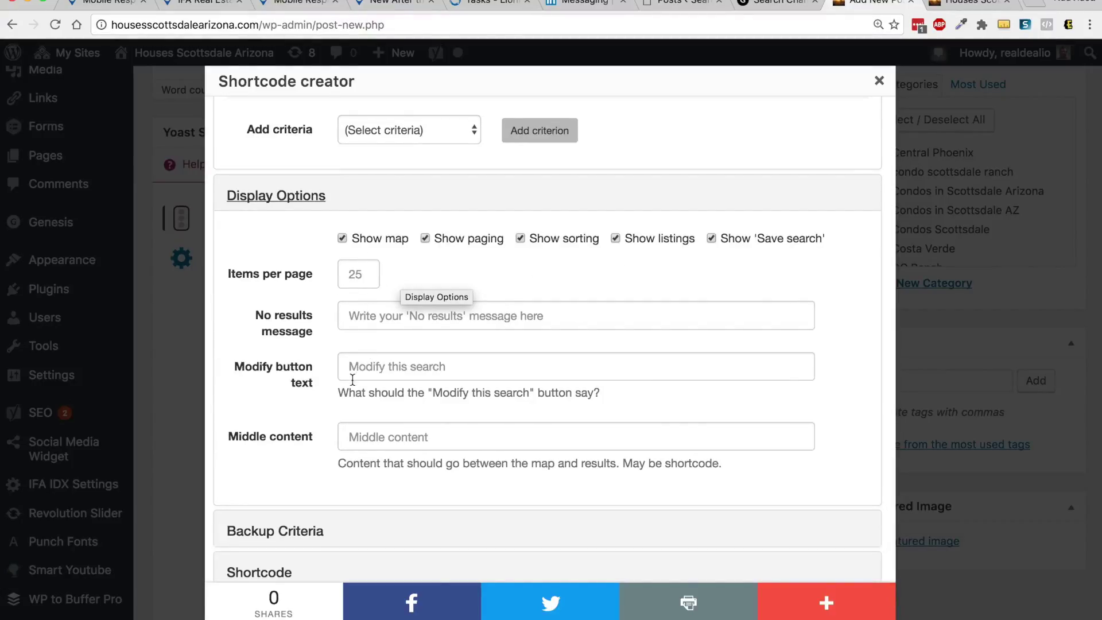
{"action": "scroll", "coordinate": [351, 378], "scroll_direction": "down", "scroll_amount": 2}
{"action": "scroll", "coordinate": [351, 380], "scroll_direction": "down", "scroll_amount": 1}
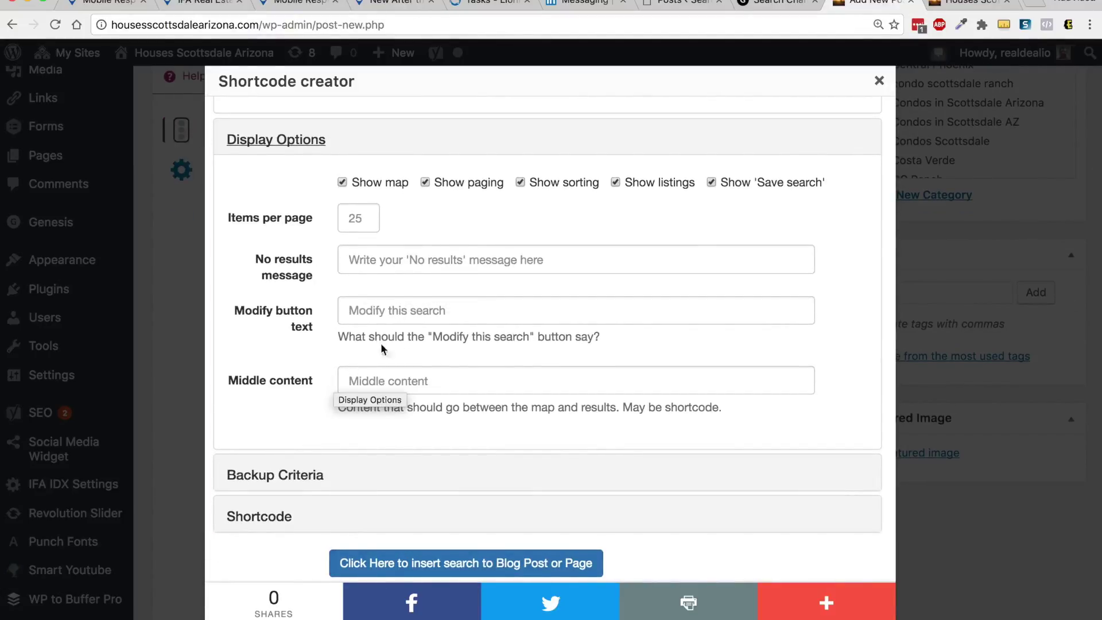
Enable the backup query under Backup Criteria, look over its criteria, and close the shortcode creator without inserting the search.
{"action": "left_click", "coordinate": [273, 476]}
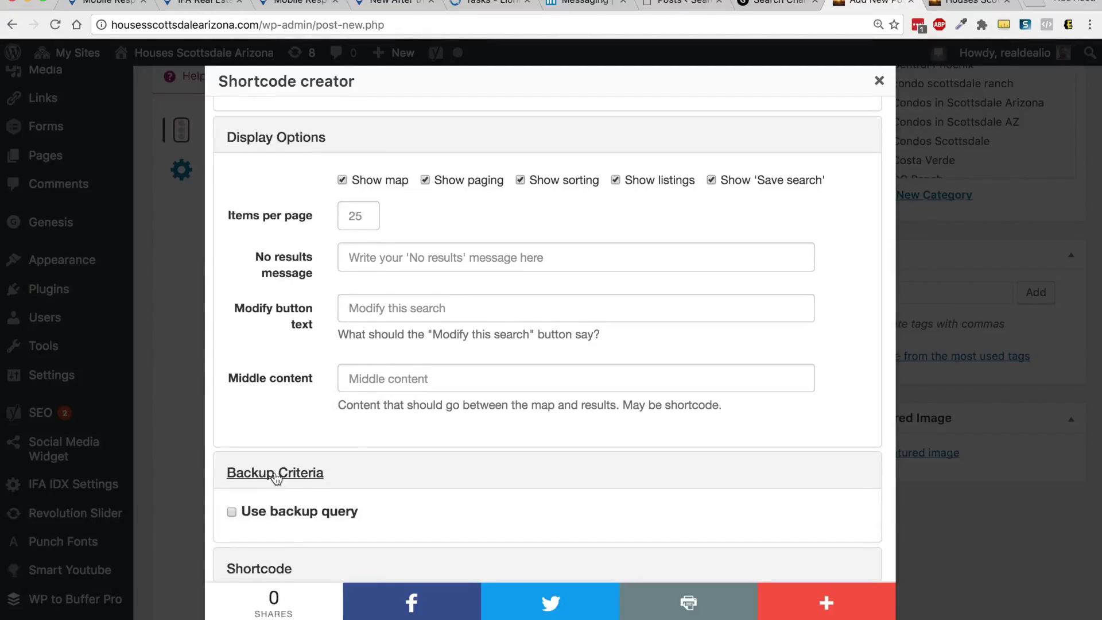
{"action": "scroll", "coordinate": [275, 477], "scroll_direction": "down", "scroll_amount": 2}
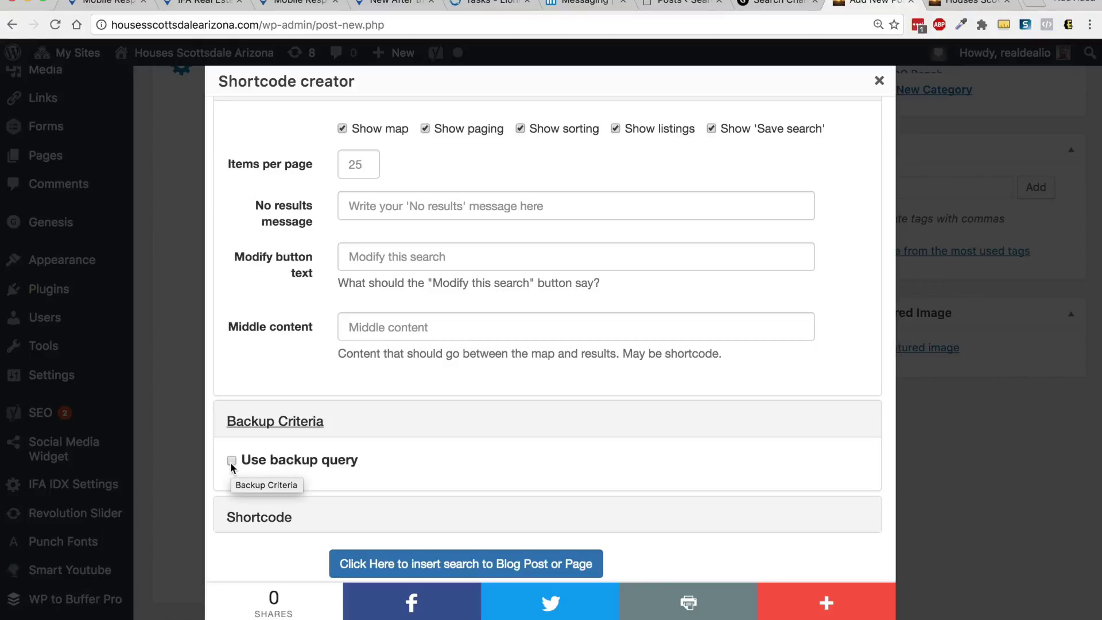
{"action": "scroll", "coordinate": [231, 465], "scroll_direction": "up", "scroll_amount": 1}
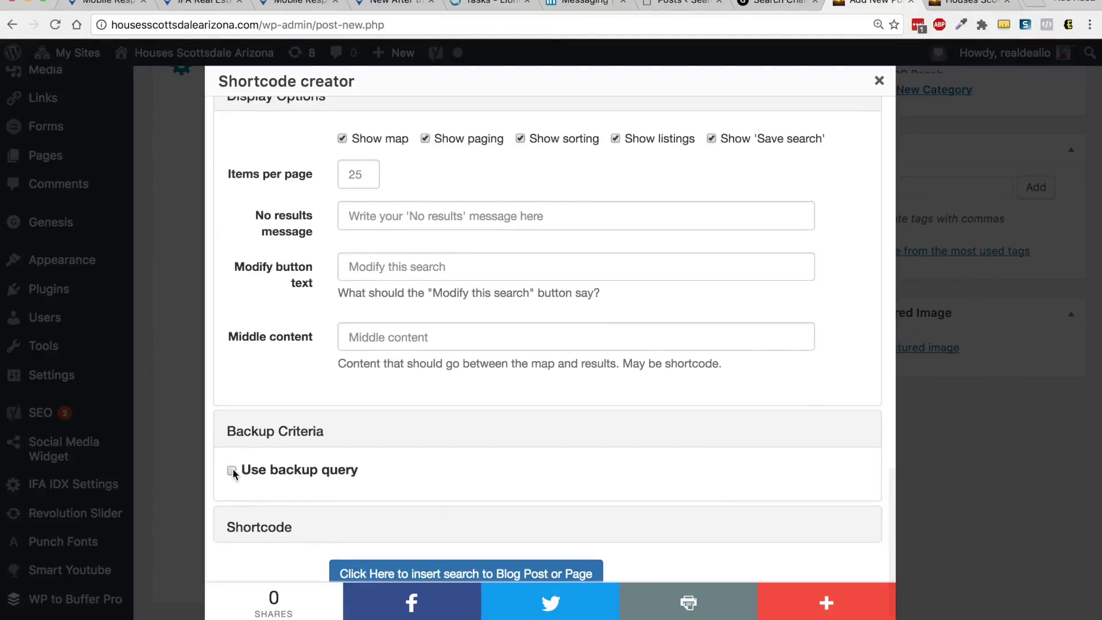
{"action": "left_click", "coordinate": [232, 470]}
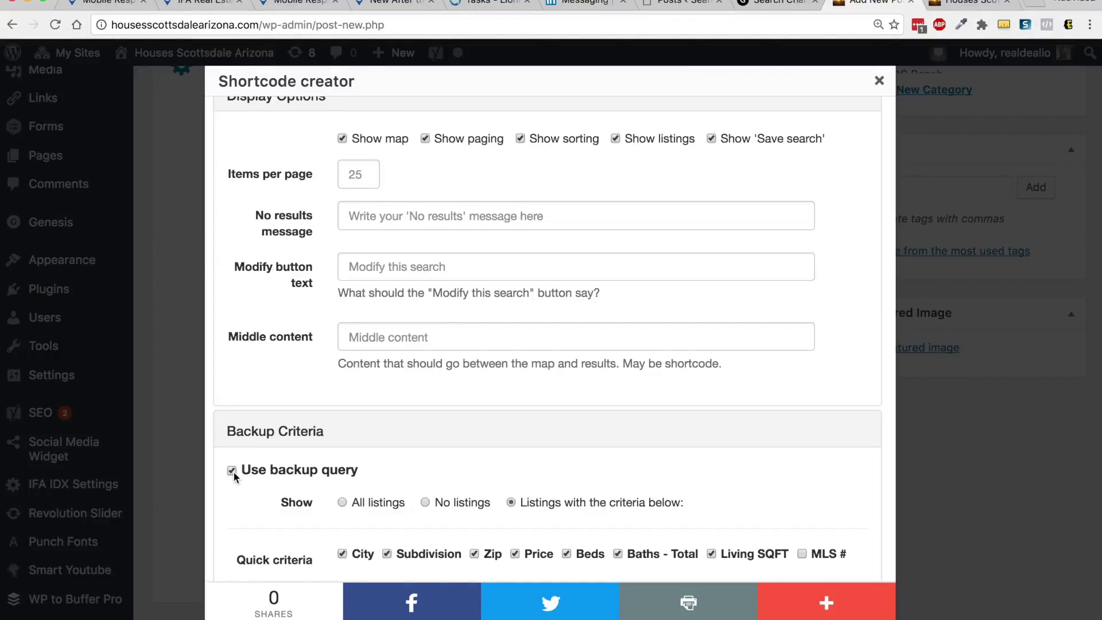
{"action": "scroll", "coordinate": [233, 470], "scroll_direction": "down", "scroll_amount": 6}
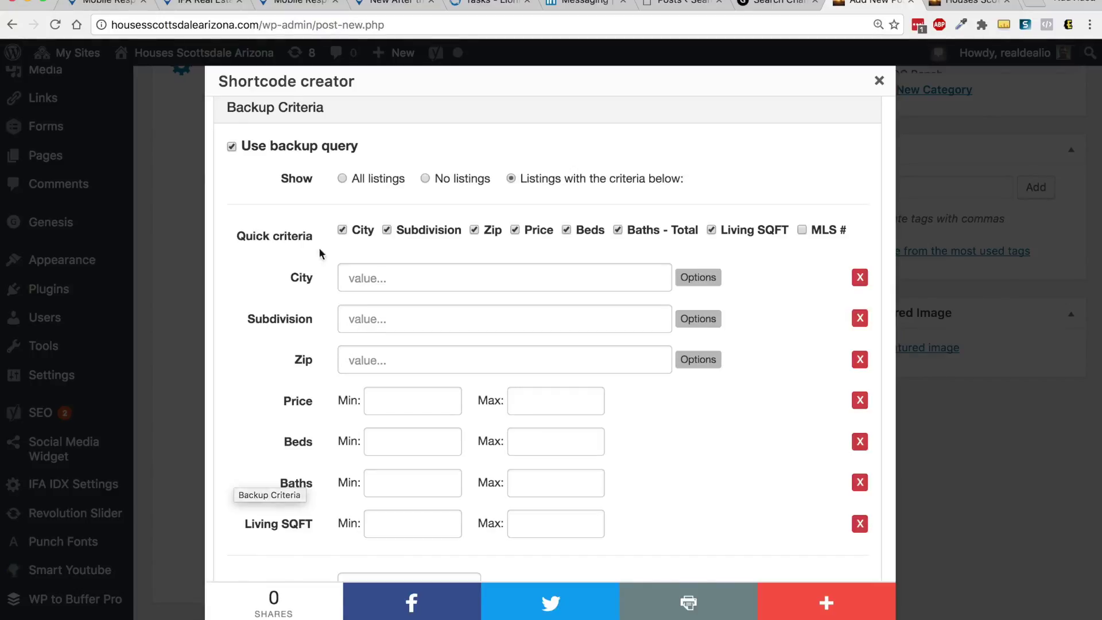
{"action": "left_click", "coordinate": [877, 81]}
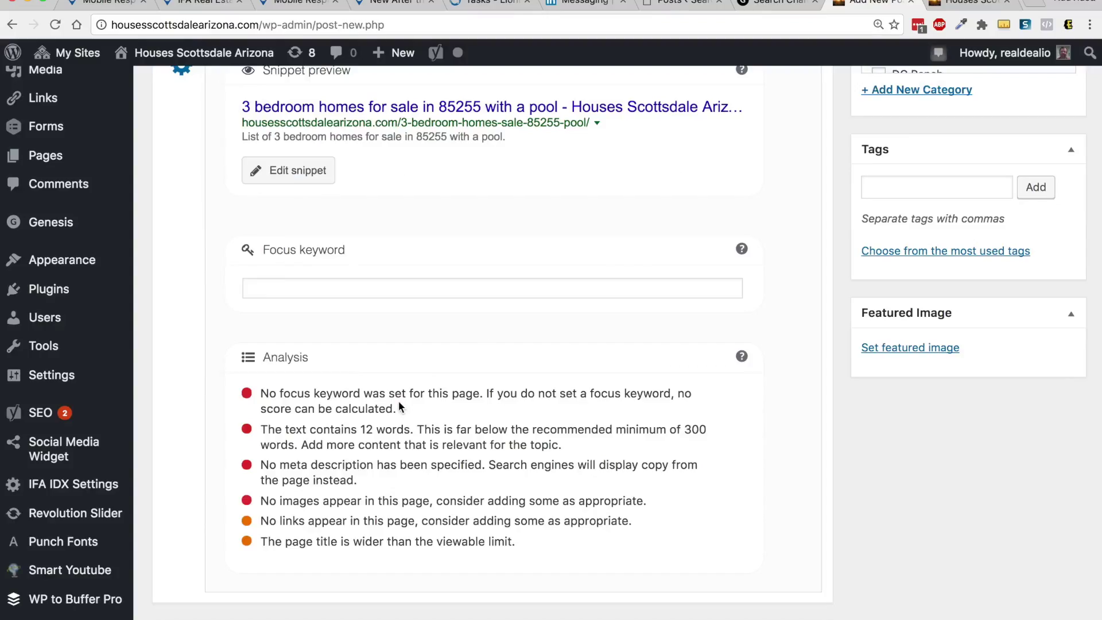
Reopen the shortcode creator from the post editor and set zip 85255 with both minimum and maximum beds at 3.
{"action": "scroll", "coordinate": [401, 409], "scroll_direction": "down", "scroll_amount": 3}
{"action": "scroll", "coordinate": [400, 406], "scroll_direction": "up", "scroll_amount": 8}
{"action": "scroll", "coordinate": [398, 406], "scroll_direction": "up", "scroll_amount": 6}
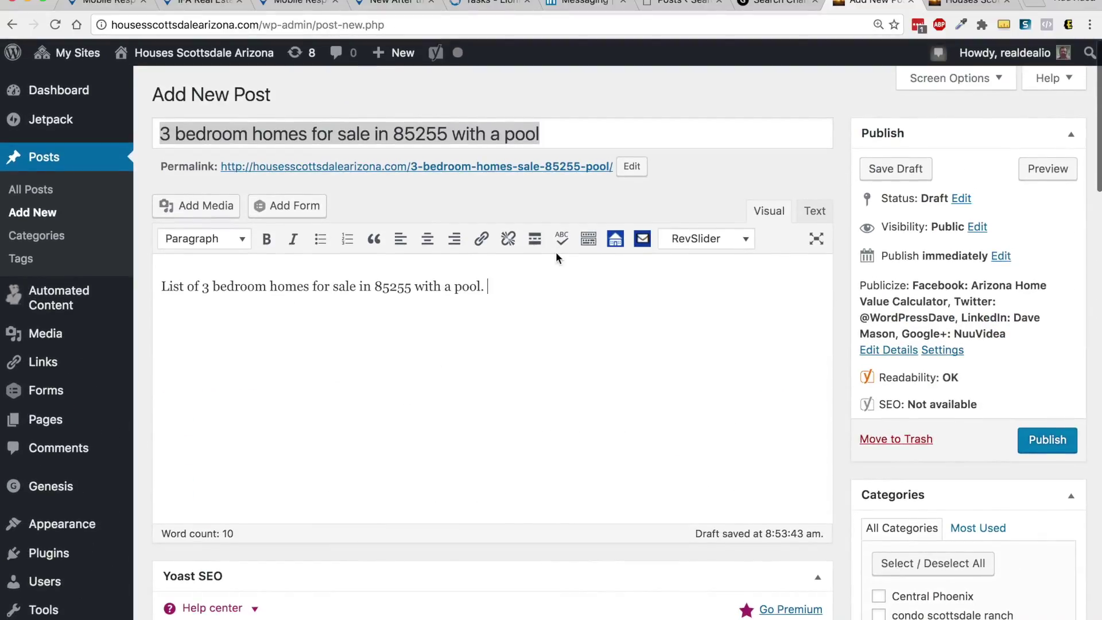
{"action": "left_click", "coordinate": [615, 239]}
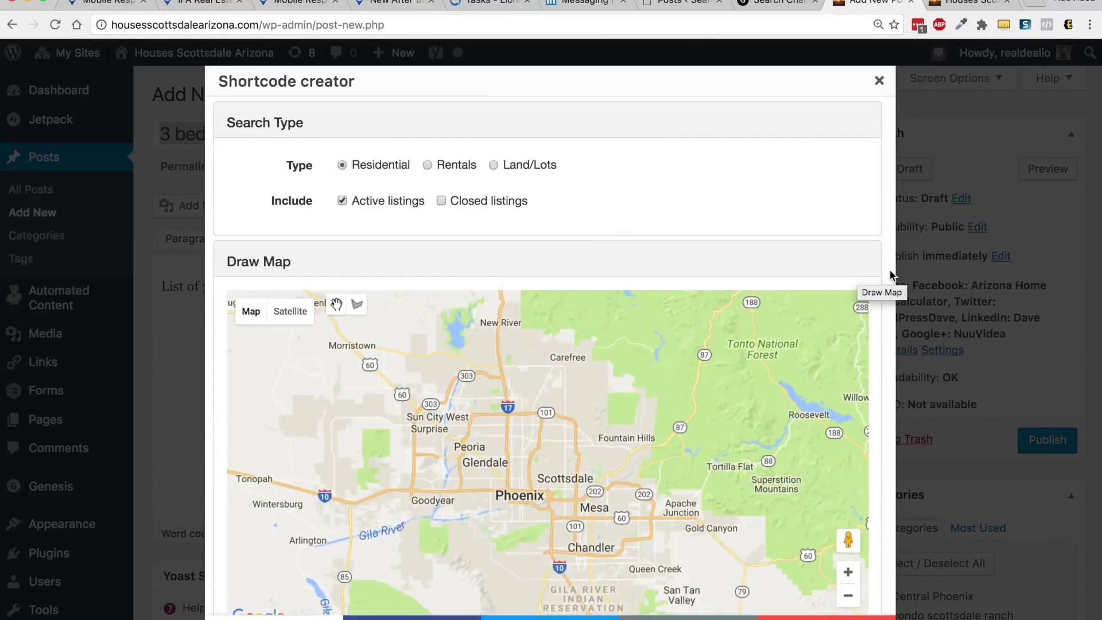
{"action": "scroll", "coordinate": [887, 287], "scroll_direction": "down", "scroll_amount": 10}
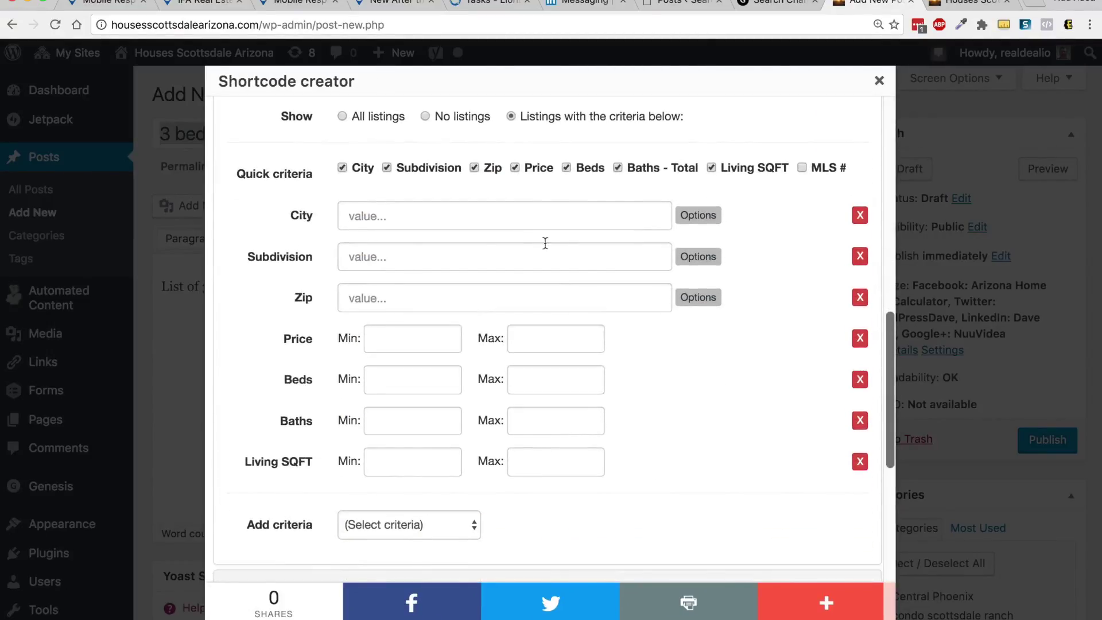
{"action": "left_click", "coordinate": [398, 297]}
{"action": "type", "text": "8"}
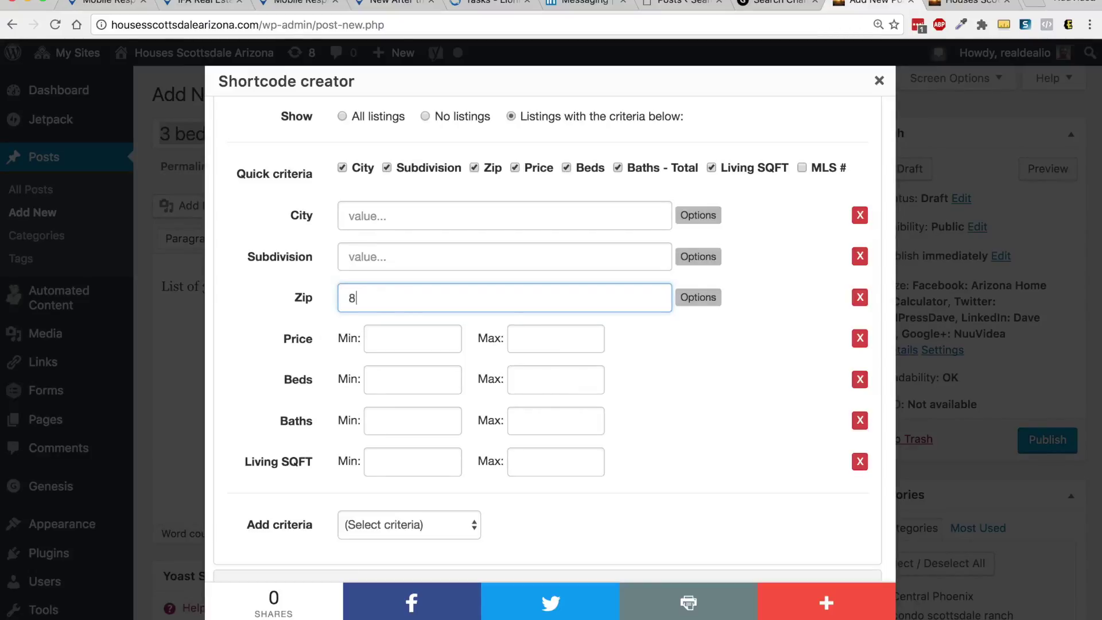
{"action": "type", "text": "5255"}
{"action": "left_click", "coordinate": [419, 386]}
{"action": "type", "text": "3"}
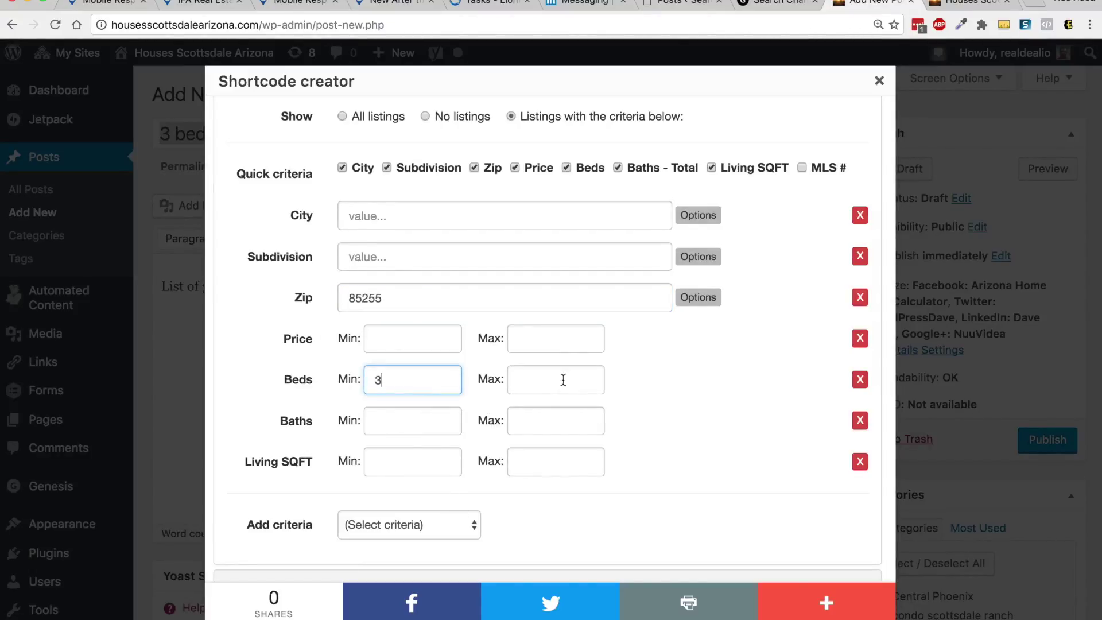
{"action": "left_click", "coordinate": [563, 380]}
{"action": "type", "text": "3"}
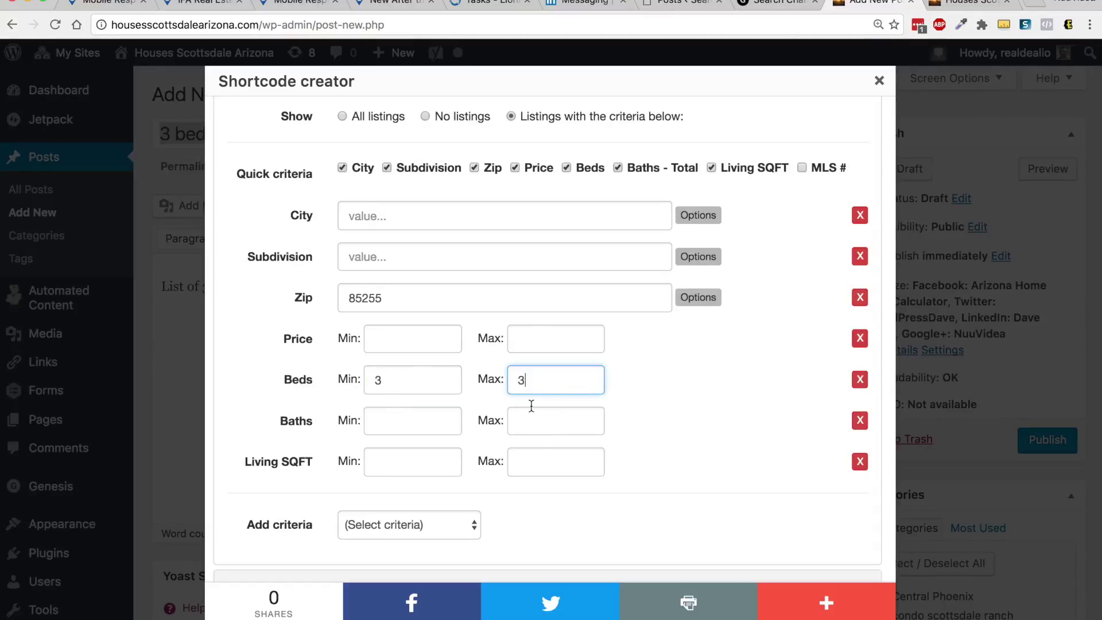
Add Pool - Type - Features as an extra search criterion with the Pool - Private lookup selected.
{"action": "left_click", "coordinate": [400, 529]}
{"action": "scroll", "coordinate": [399, 538], "scroll_direction": "down", "scroll_amount": 5}
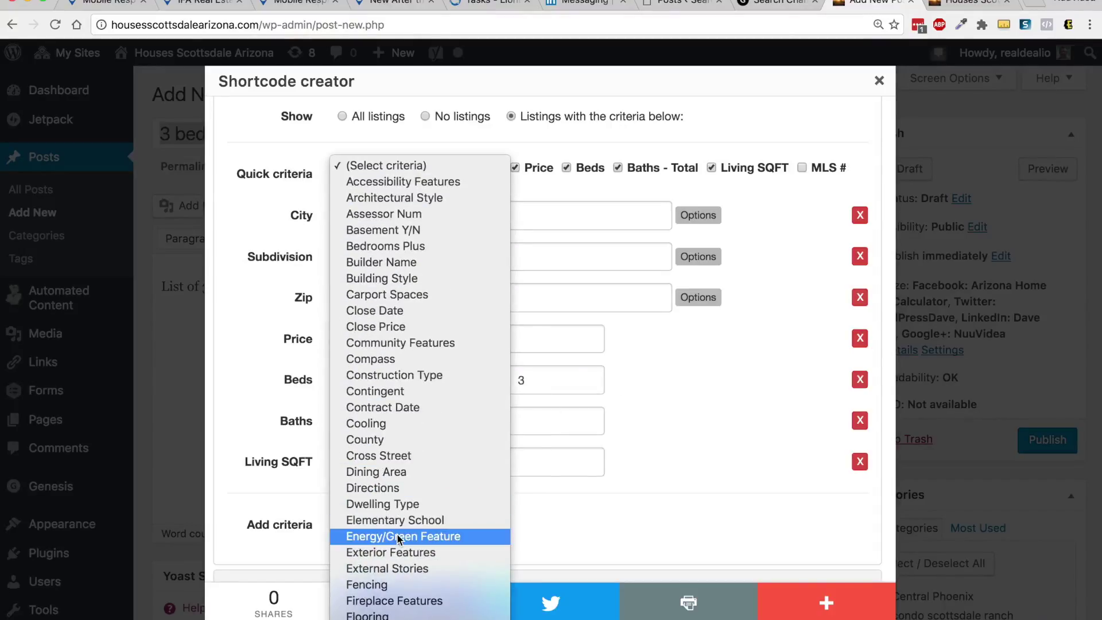
{"action": "scroll", "coordinate": [399, 538], "scroll_direction": "down", "scroll_amount": 10}
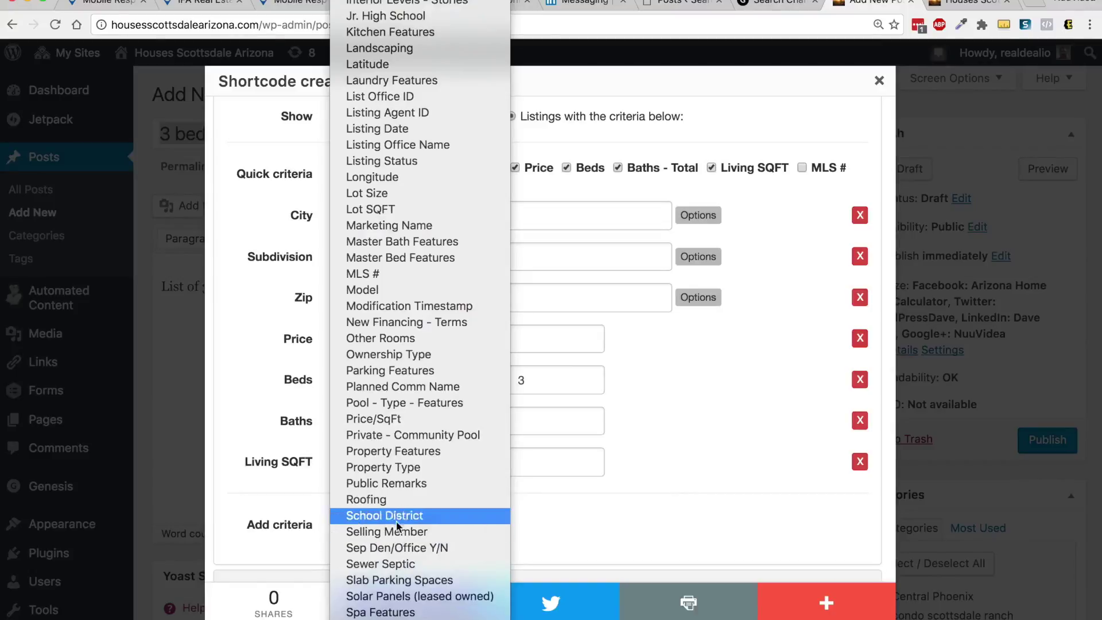
{"action": "left_click", "coordinate": [405, 404]}
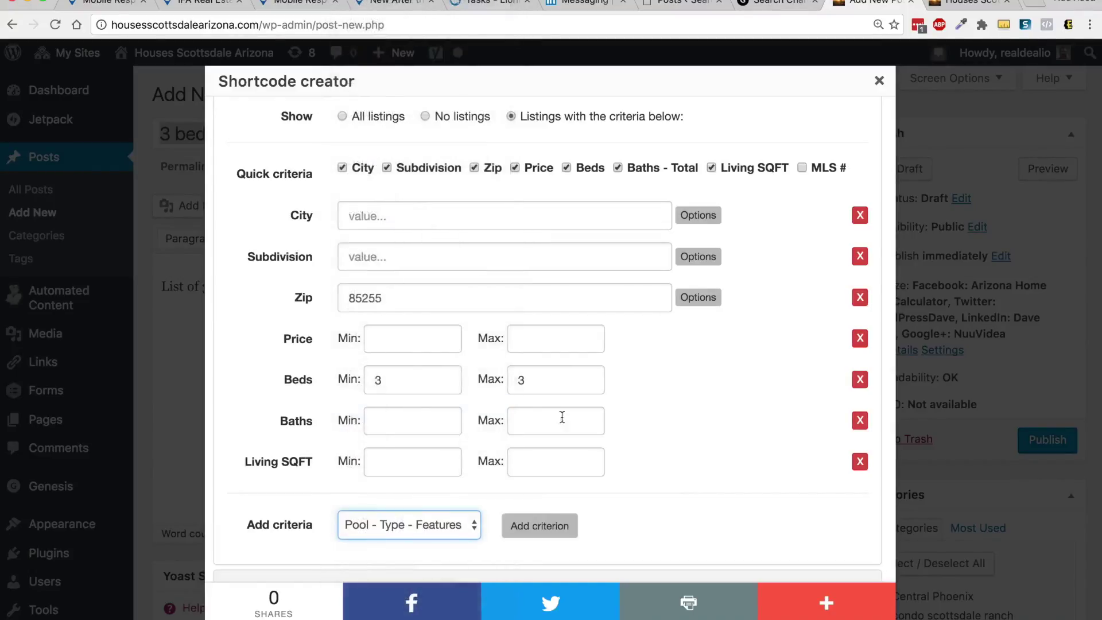
{"action": "left_click", "coordinate": [546, 524]}
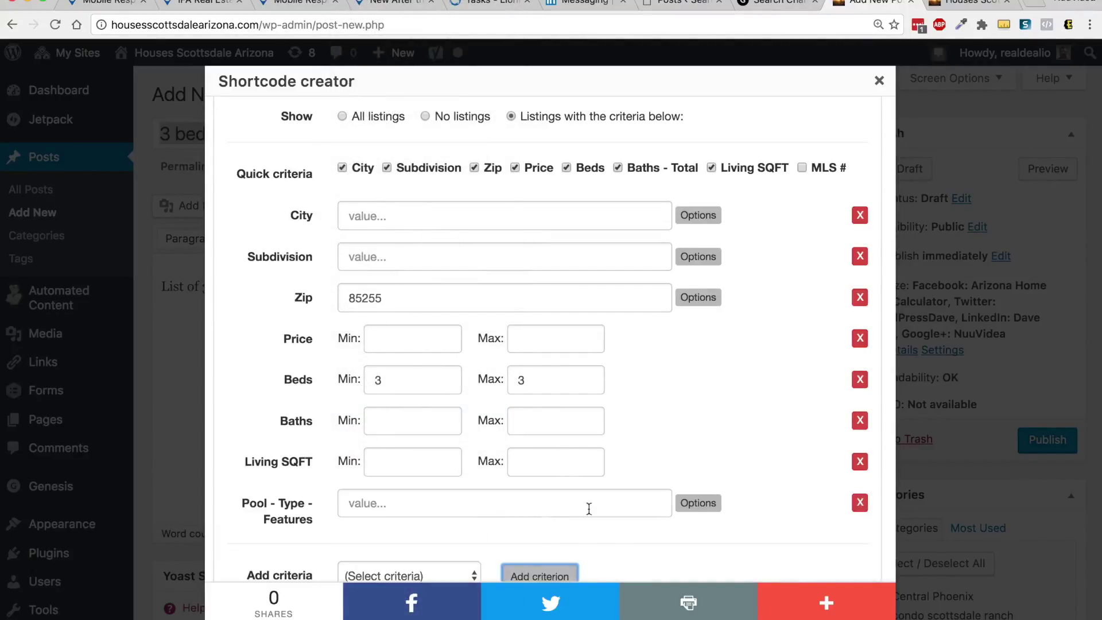
{"action": "left_click", "coordinate": [710, 508]}
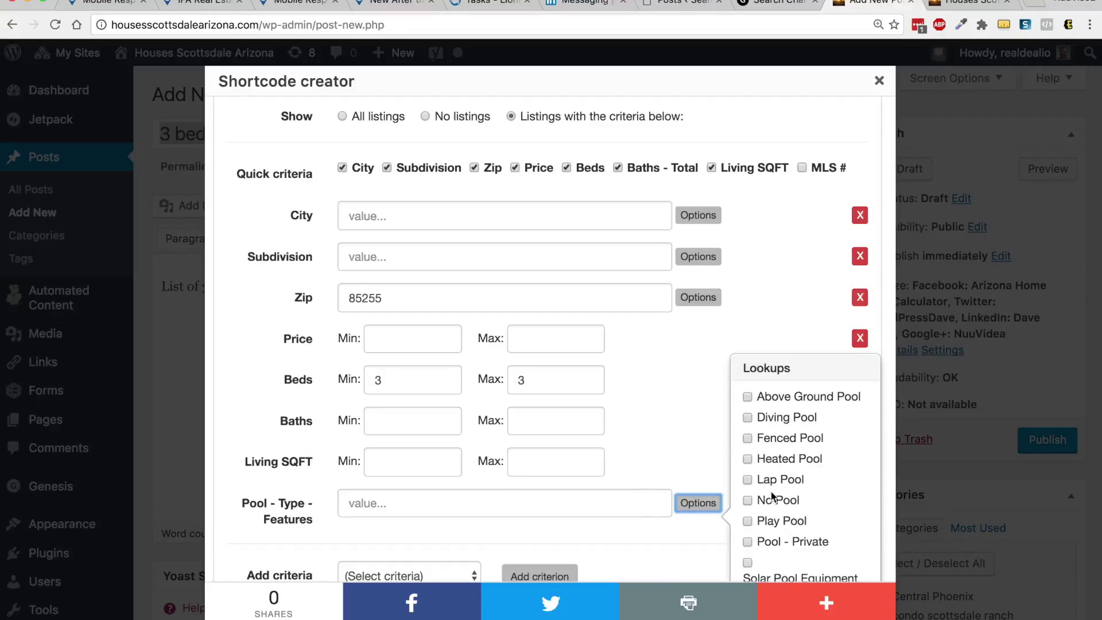
{"action": "left_click", "coordinate": [747, 542]}
{"action": "scroll", "coordinate": [748, 548], "scroll_direction": "down", "scroll_amount": 10}
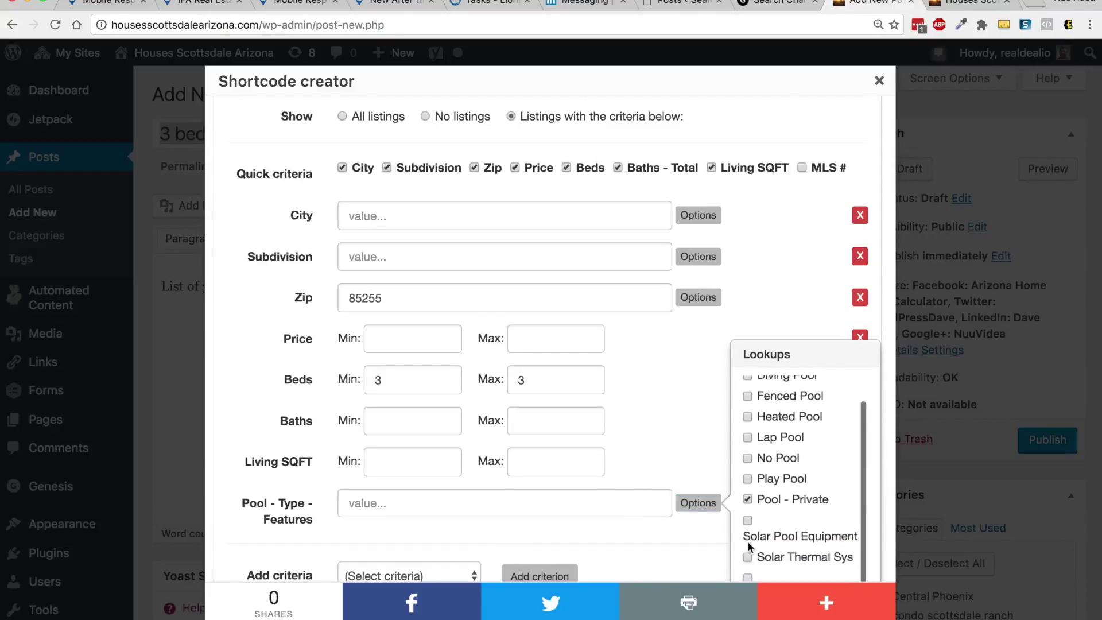
{"action": "left_click", "coordinate": [761, 119]}
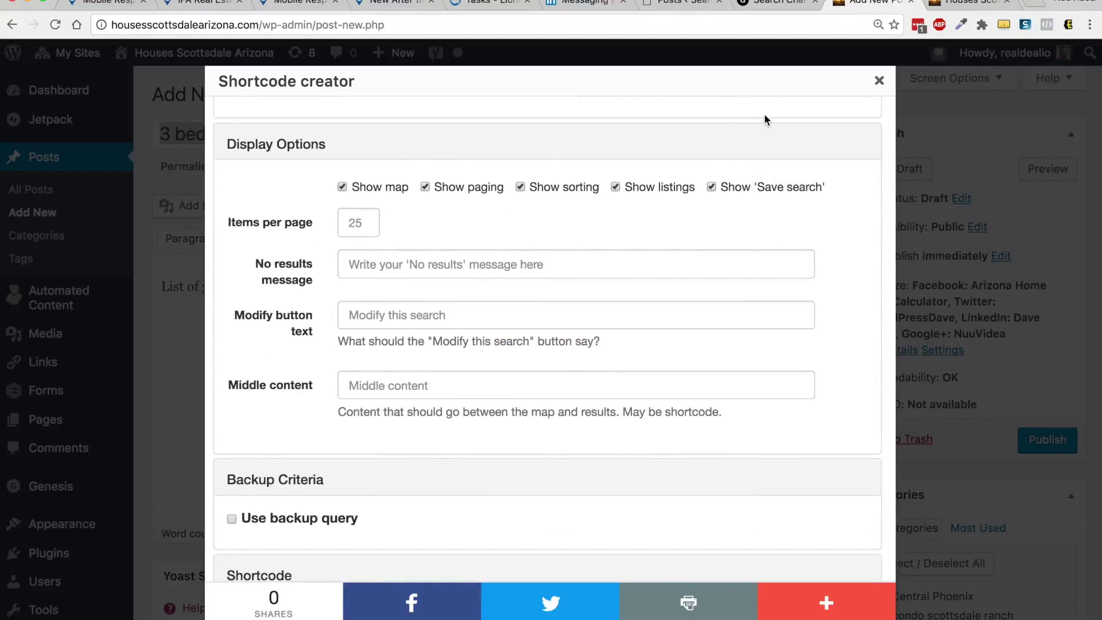
Insert the finished search shortcode into the post body with the default display options and no backup query.
{"action": "scroll", "coordinate": [680, 448], "scroll_direction": "down", "scroll_amount": 5}
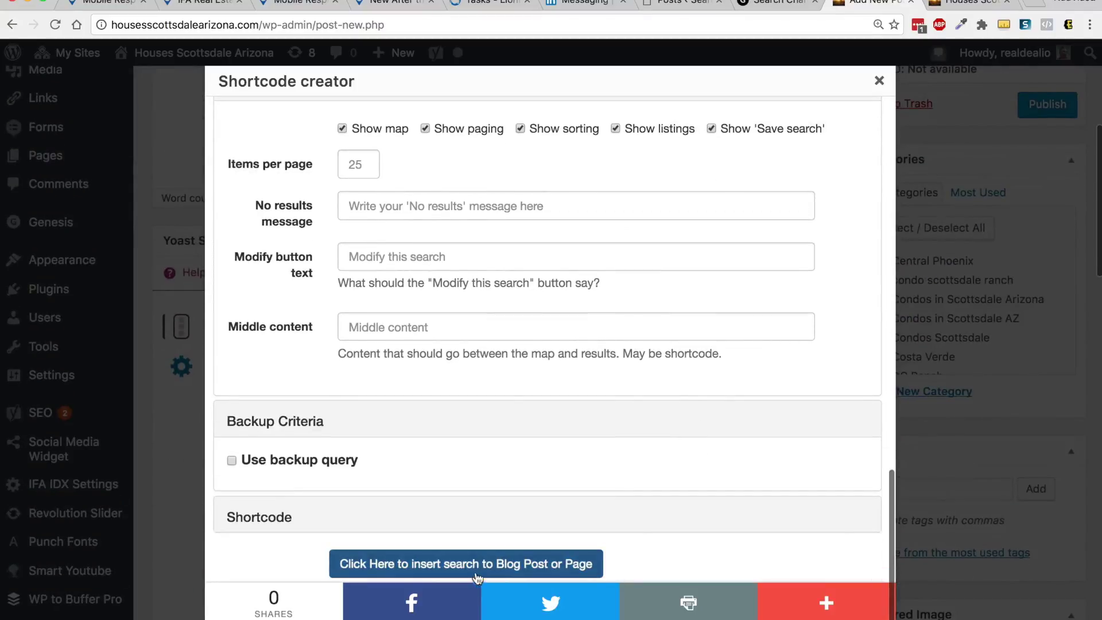
{"action": "left_click", "coordinate": [453, 565]}
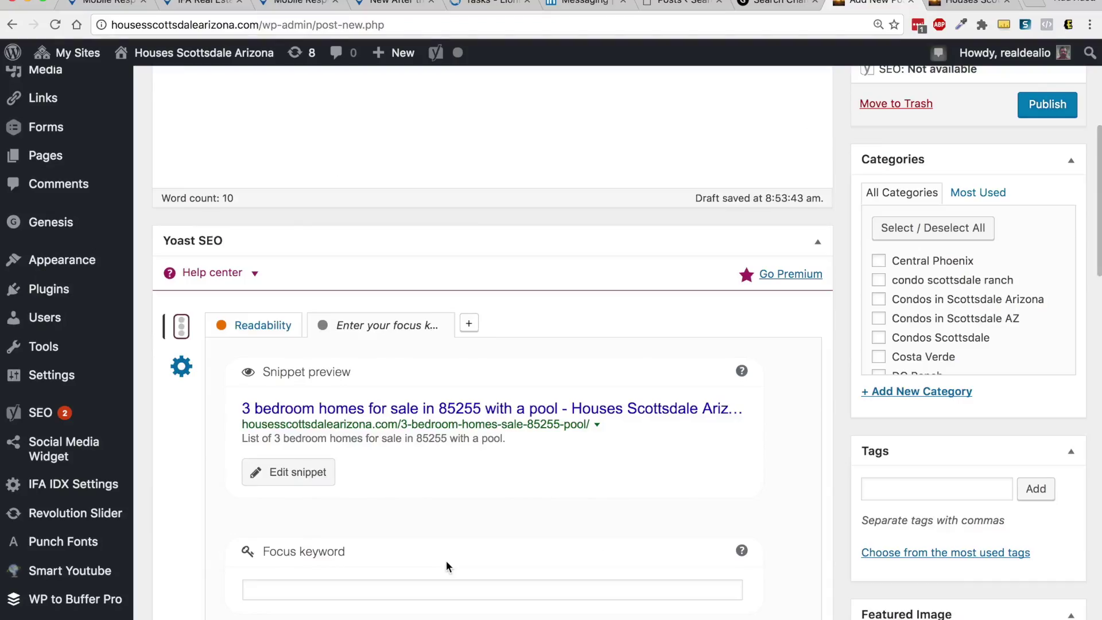
{"action": "scroll", "coordinate": [568, 482], "scroll_direction": "up", "scroll_amount": 3}
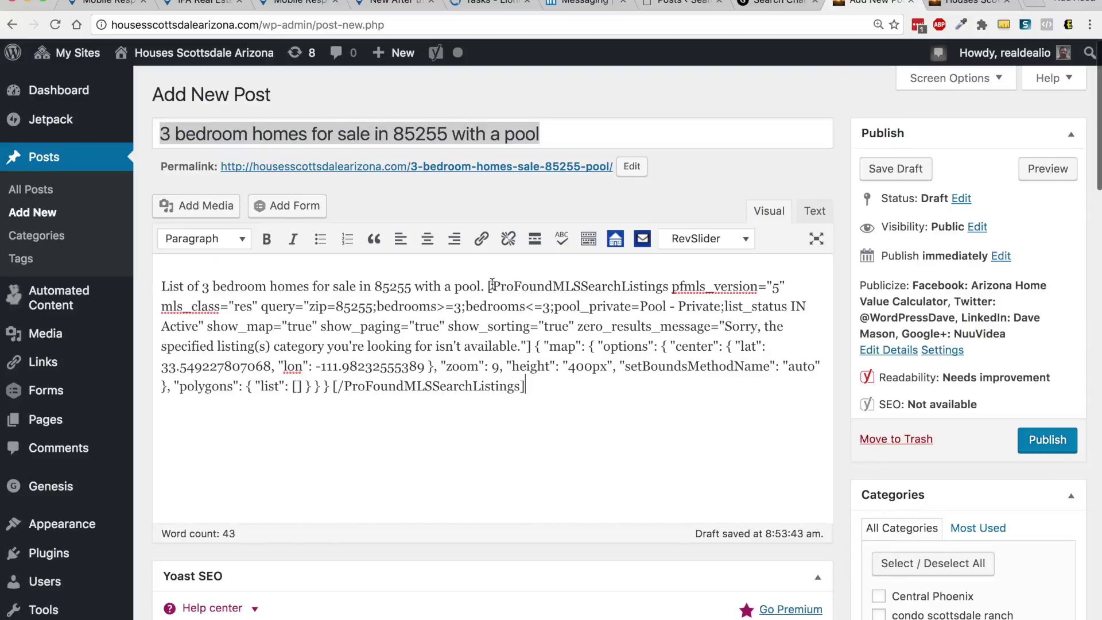
{"action": "left_click_drag", "start_coordinate": [488, 286], "coordinate": [589, 396]}
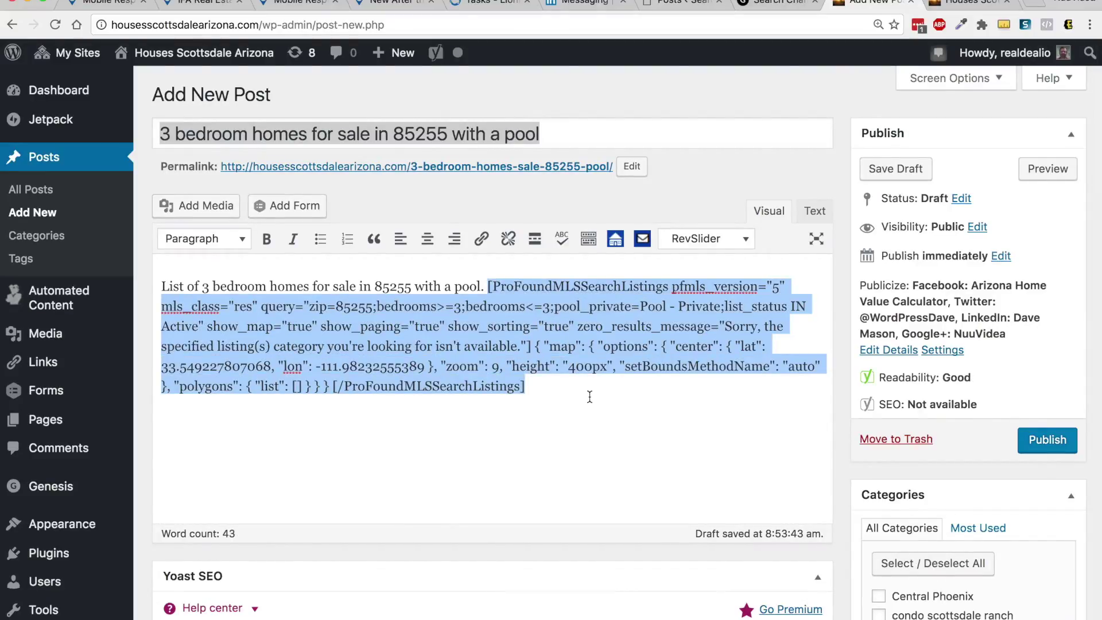
{"action": "left_click", "coordinate": [613, 244]}
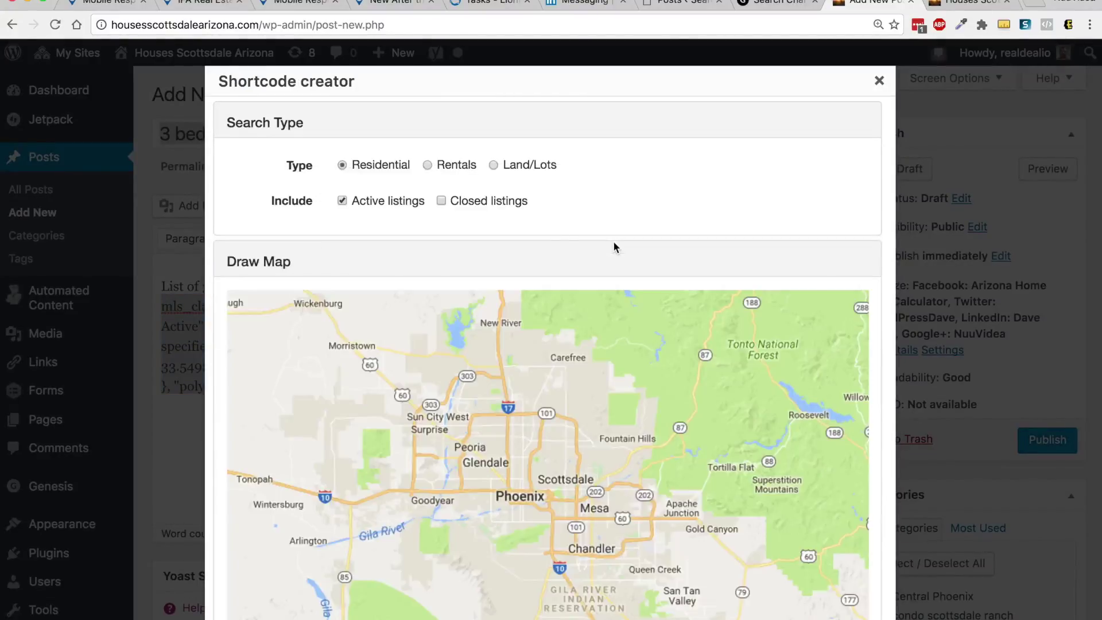
{"action": "left_click", "coordinate": [878, 80]}
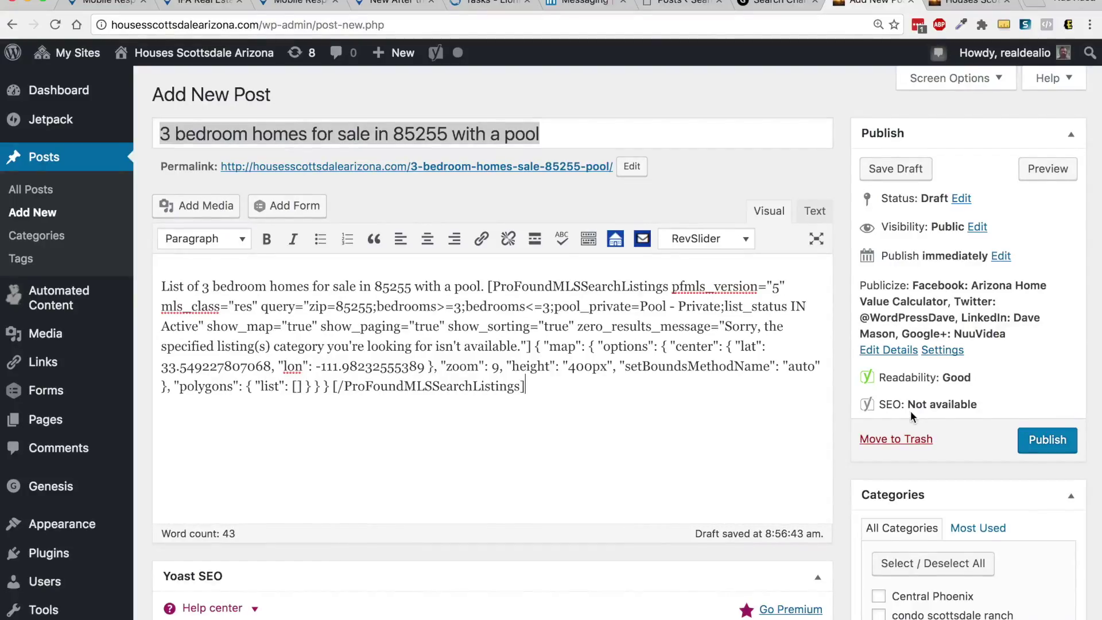
Assign the post to the Listings in Scottsdale category and publish it.
{"action": "scroll", "coordinate": [897, 463], "scroll_direction": "down", "scroll_amount": 2}
{"action": "scroll", "coordinate": [903, 497], "scroll_direction": "down", "scroll_amount": 3}
{"action": "scroll", "coordinate": [895, 545], "scroll_direction": "down", "scroll_amount": 5}
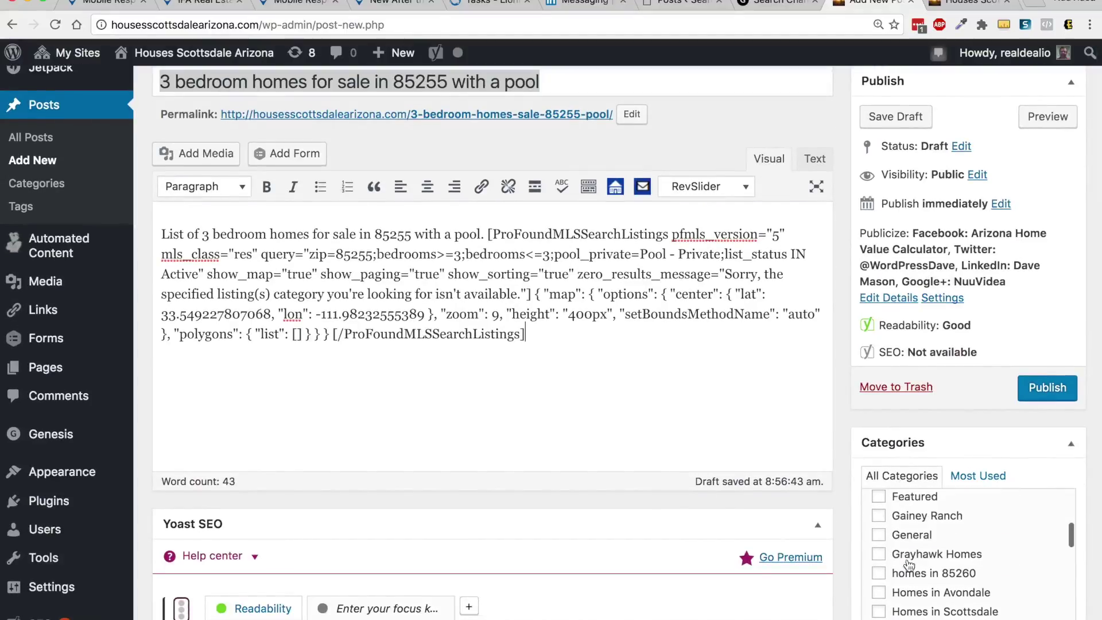
{"action": "scroll", "coordinate": [887, 583], "scroll_direction": "down", "scroll_amount": 1}
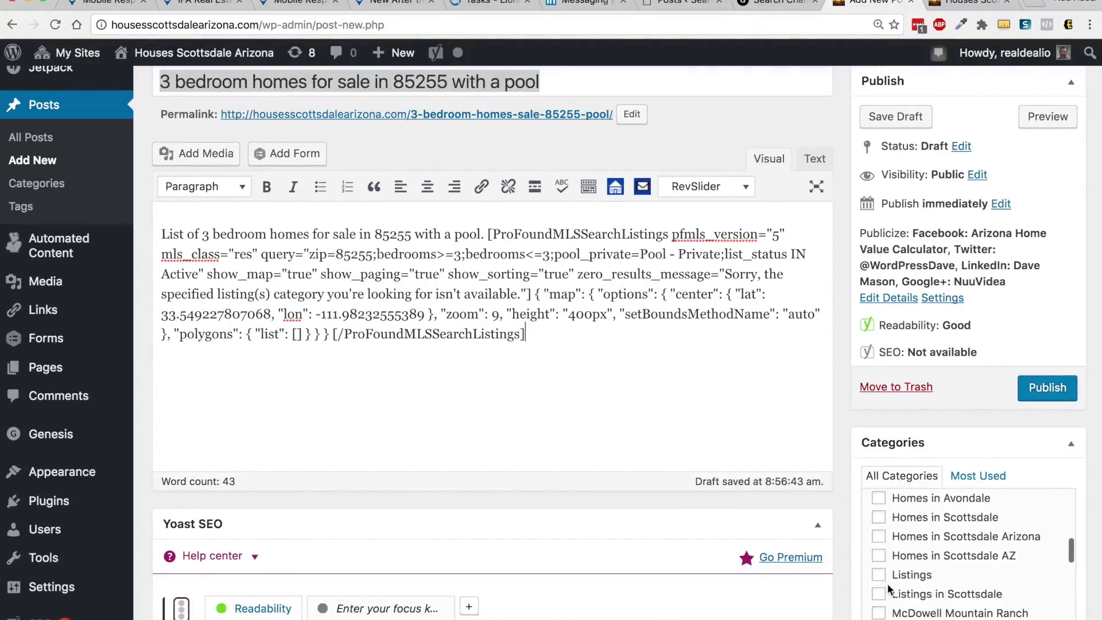
{"action": "left_click", "coordinate": [879, 596]}
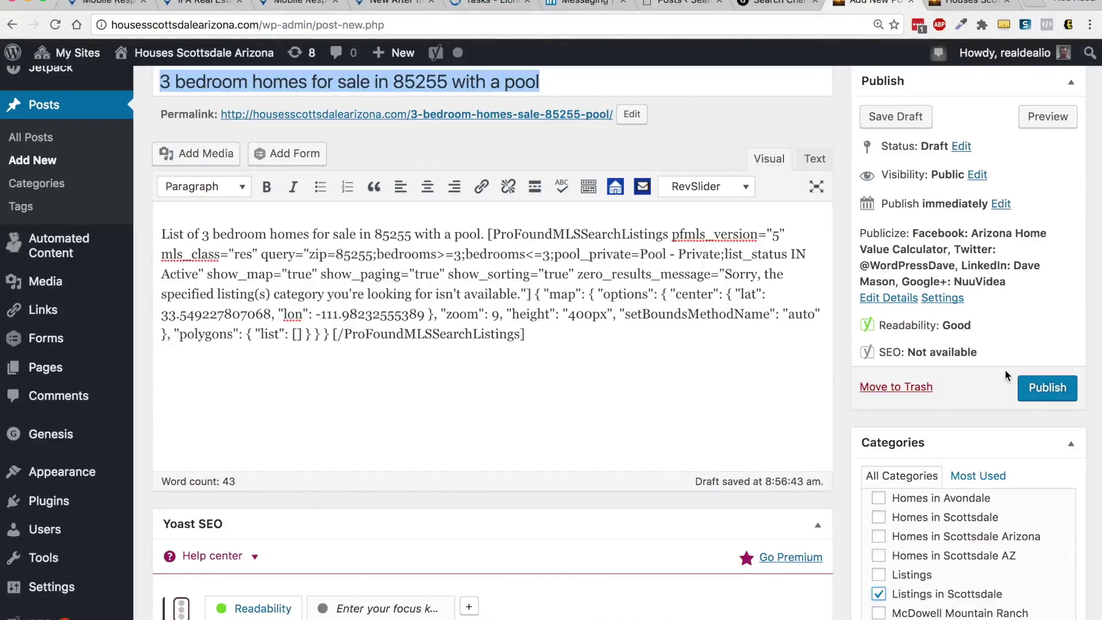
{"action": "left_click", "coordinate": [1039, 390]}
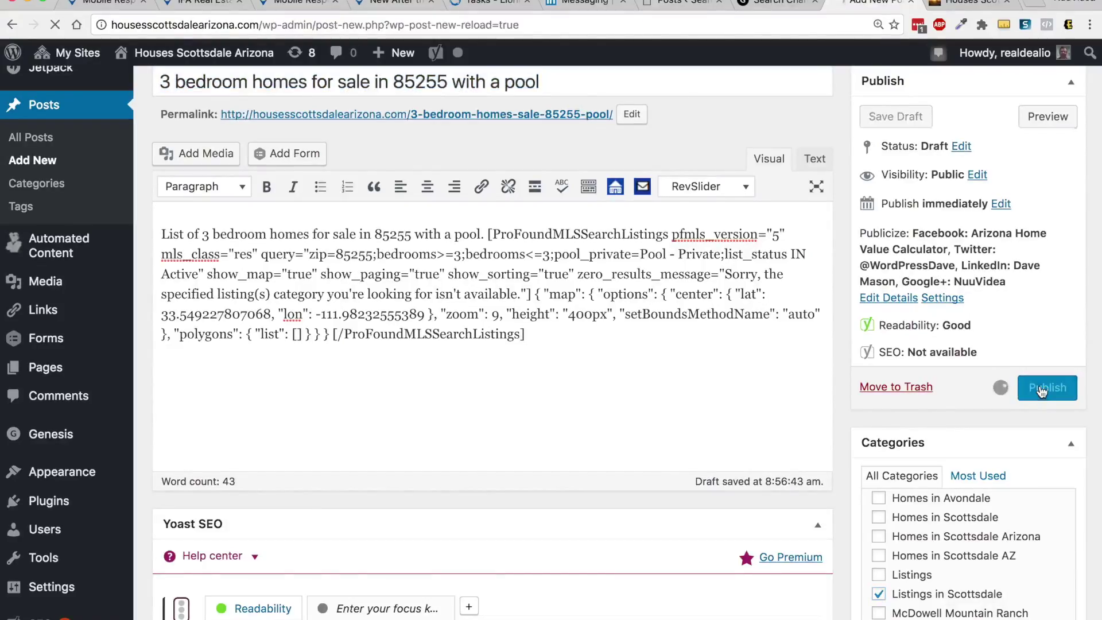
Open the new 3 bedroom 85255 pool post from the live site's blog and look through its map and listings.
{"action": "left_click", "coordinate": [983, 2]}
{"action": "mouse_move", "coordinate": [827, 70]}
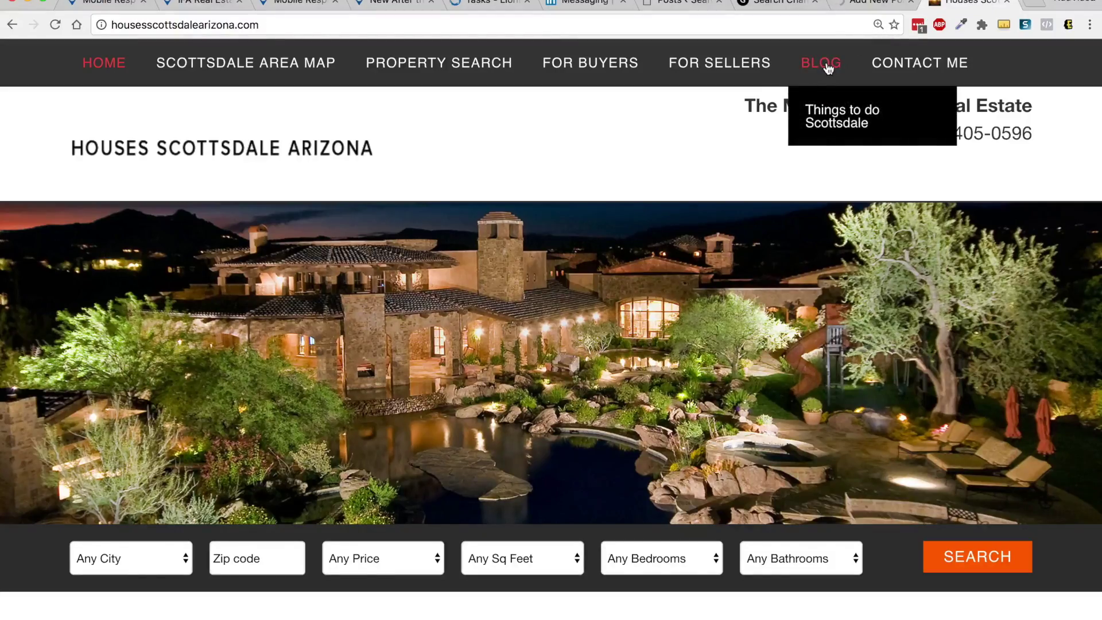
{"action": "left_click", "coordinate": [828, 67]}
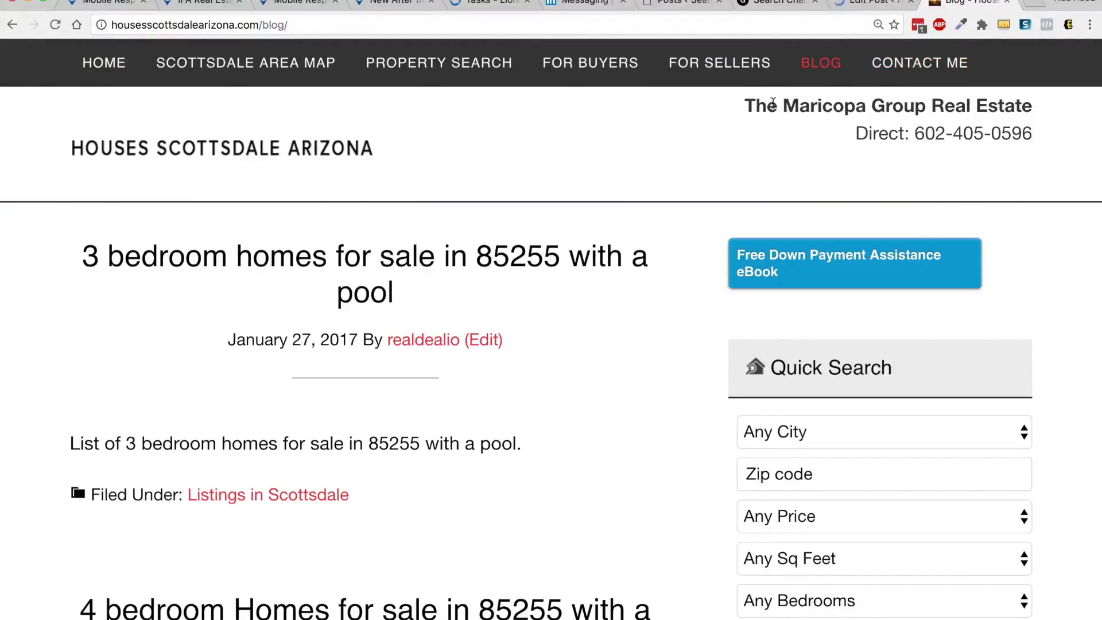
{"action": "mouse_move", "coordinate": [411, 64]}
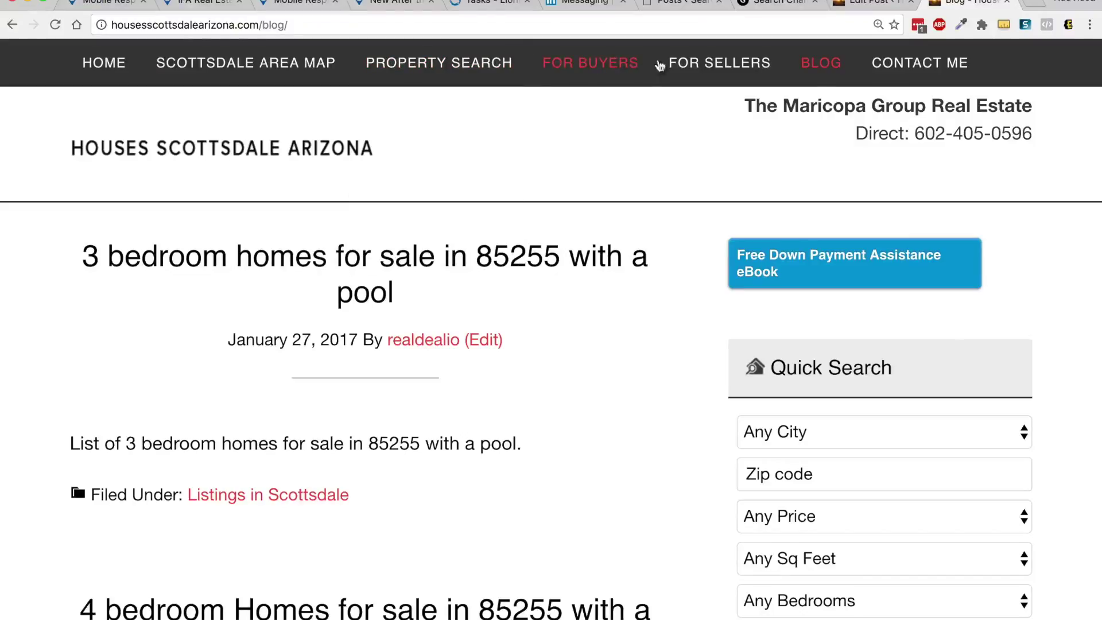
{"action": "mouse_move", "coordinate": [709, 65]}
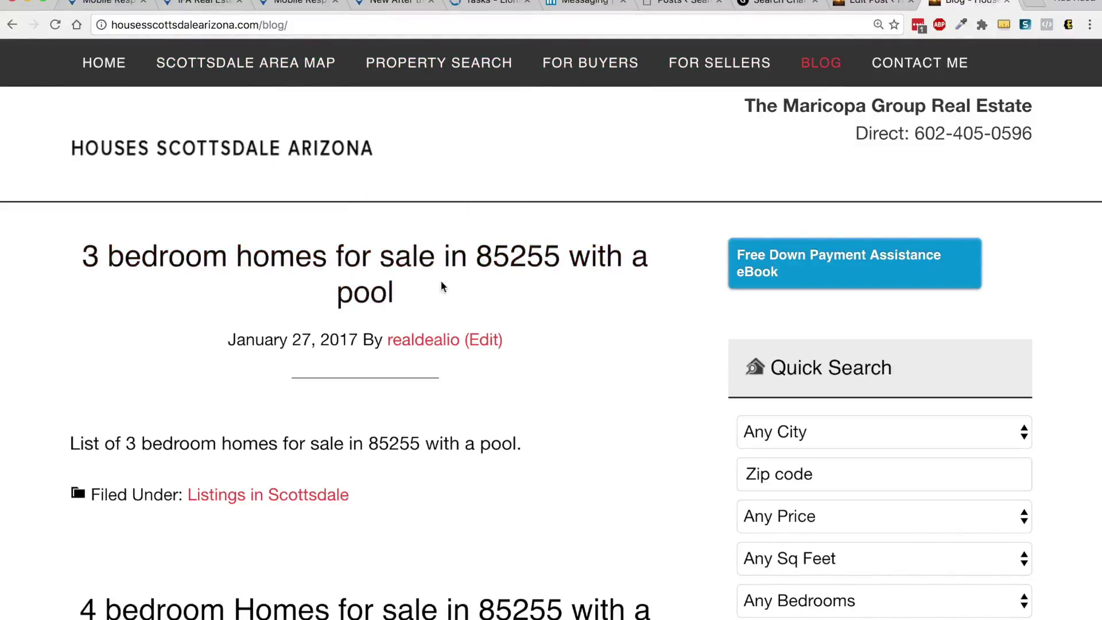
{"action": "left_click", "coordinate": [371, 260]}
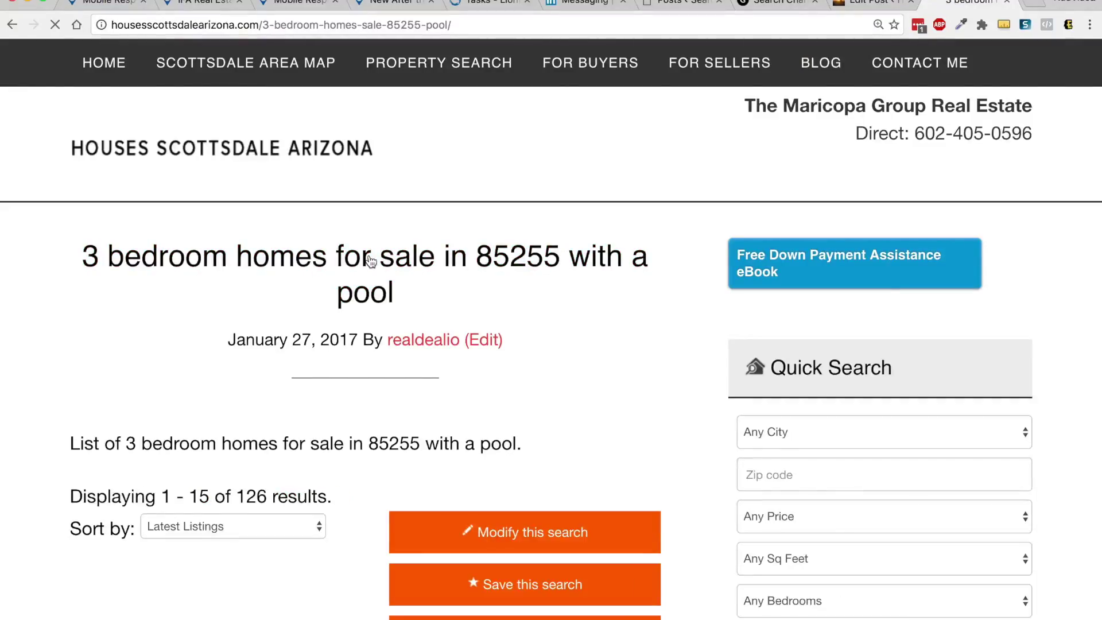
{"action": "scroll", "coordinate": [38, 519], "scroll_direction": "down", "scroll_amount": 5}
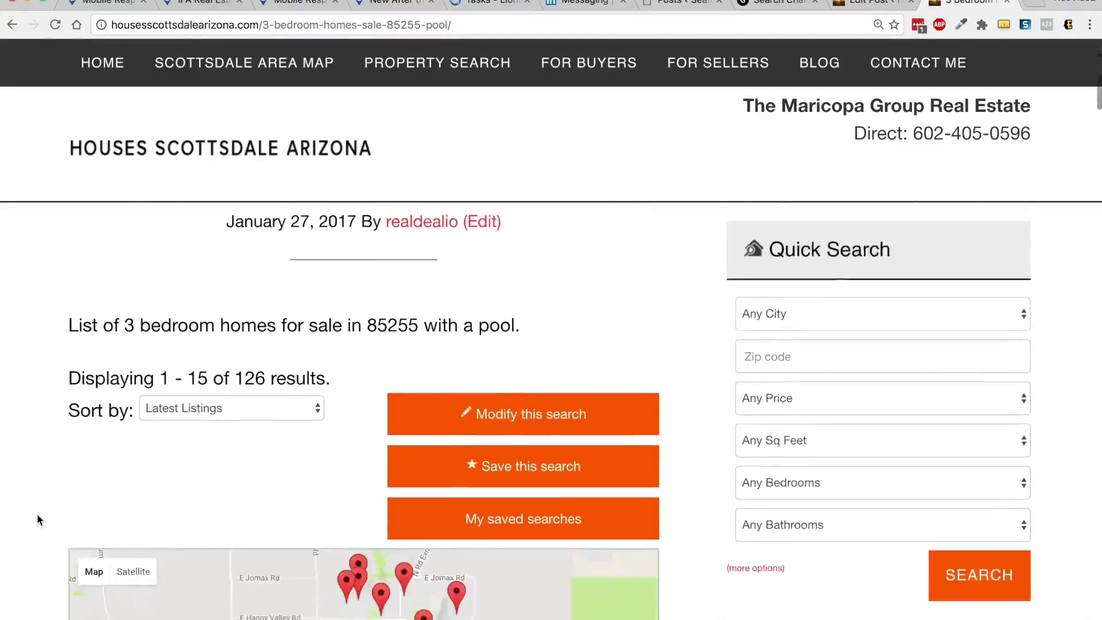
{"action": "scroll", "coordinate": [38, 519], "scroll_direction": "down", "scroll_amount": 10}
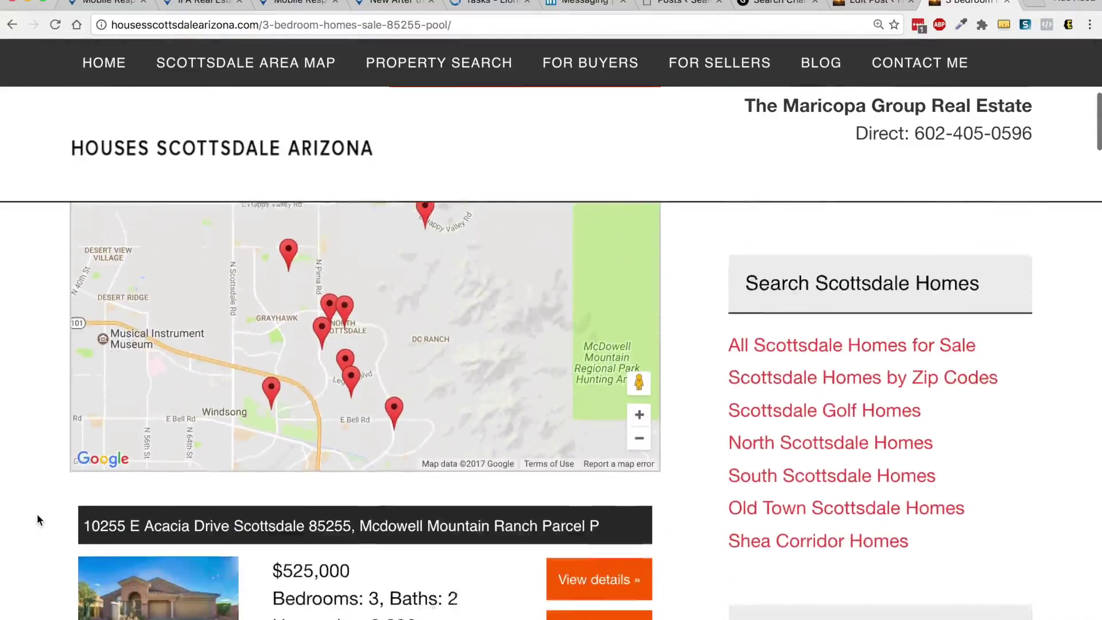
{"action": "scroll", "coordinate": [36, 519], "scroll_direction": "down", "scroll_amount": 18}
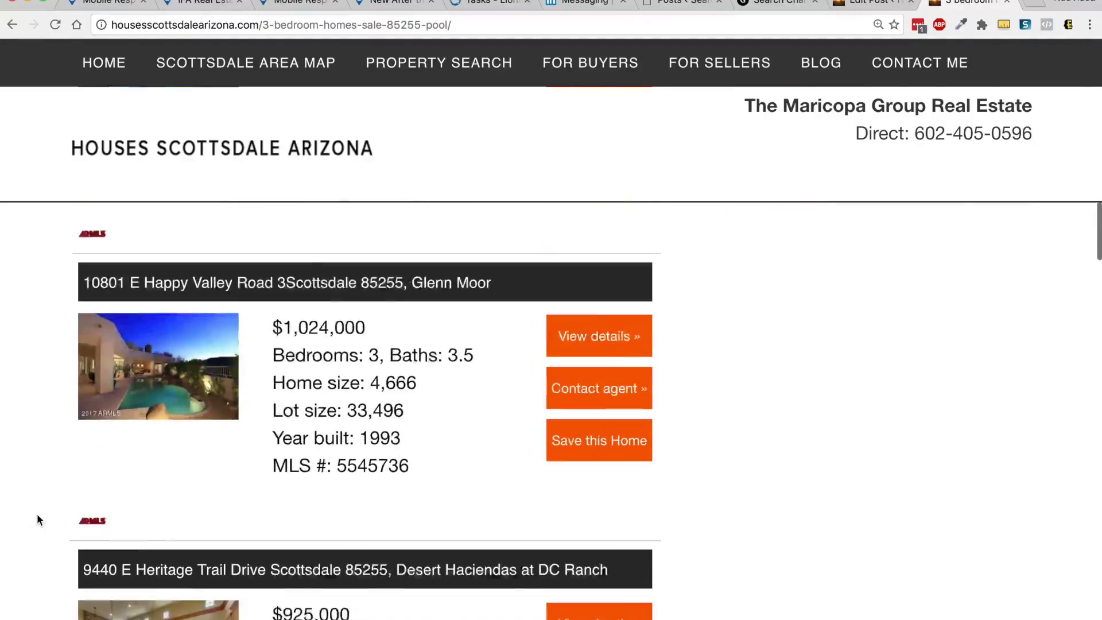
{"action": "scroll", "coordinate": [36, 513], "scroll_direction": "up", "scroll_amount": 20}
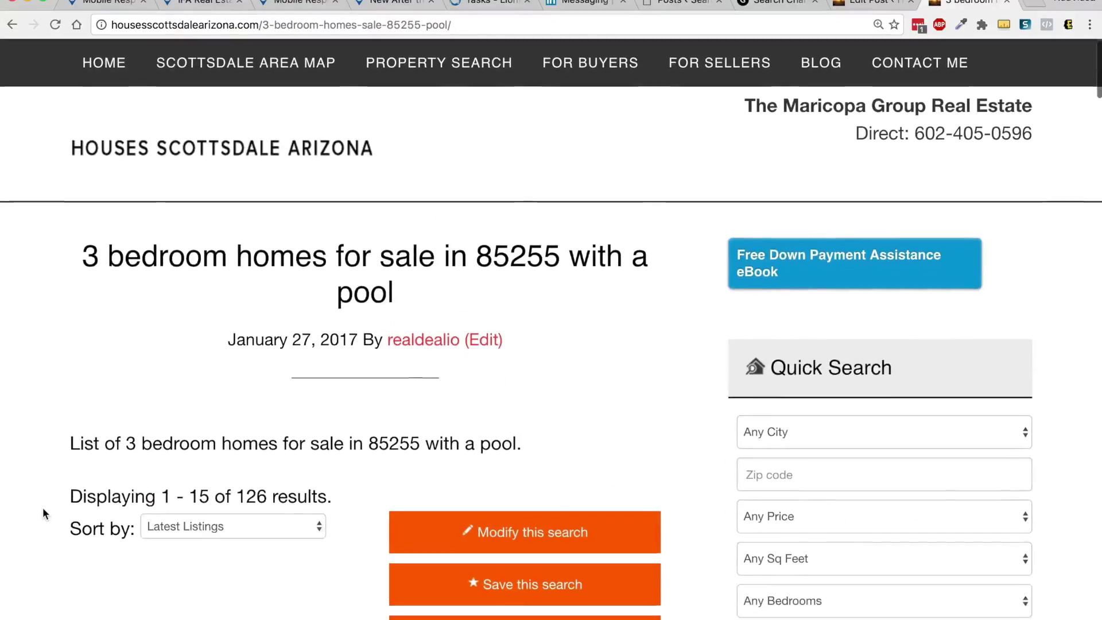
Return to the WordPress editor, start another new post and open the IFA IDX Home Search shortcode creator.
{"action": "left_click", "coordinate": [880, 3]}
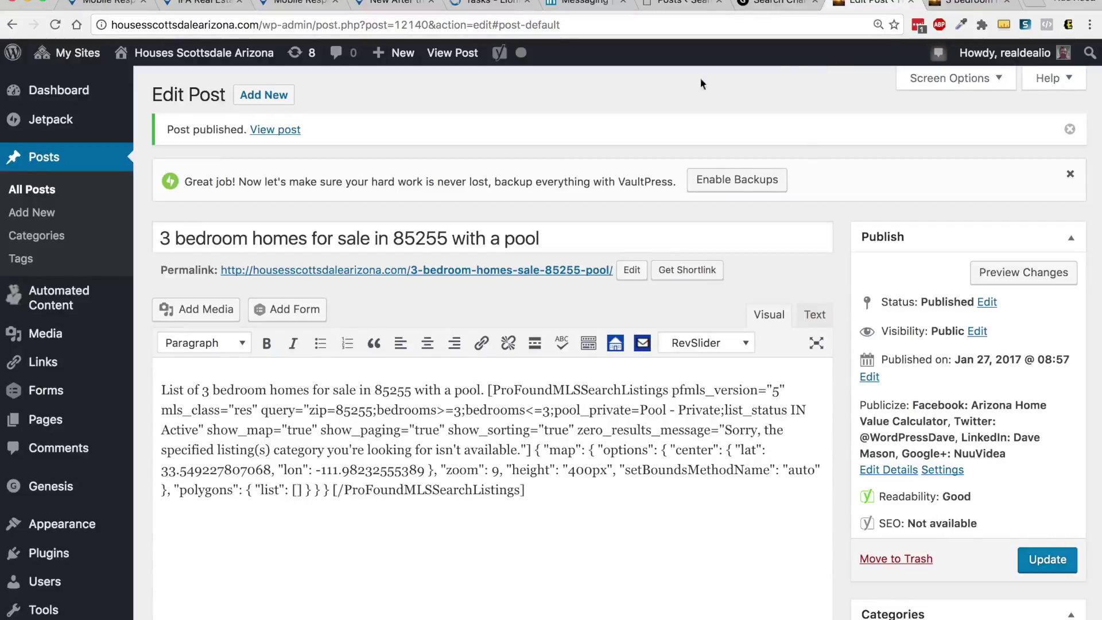
{"action": "left_click", "coordinate": [261, 94]}
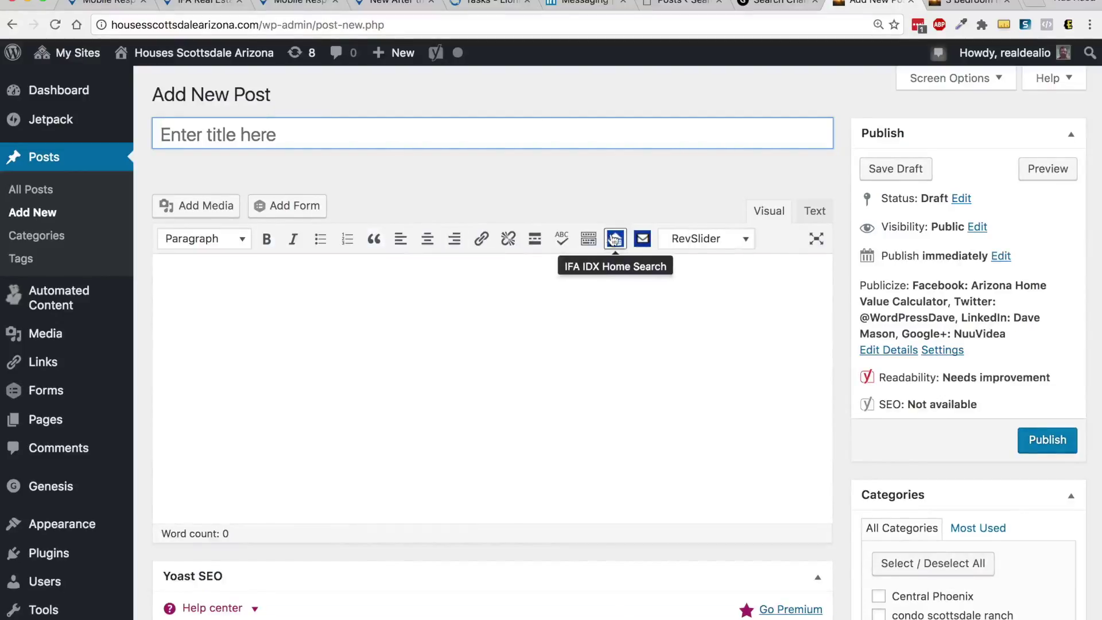
{"action": "left_click", "coordinate": [614, 239]}
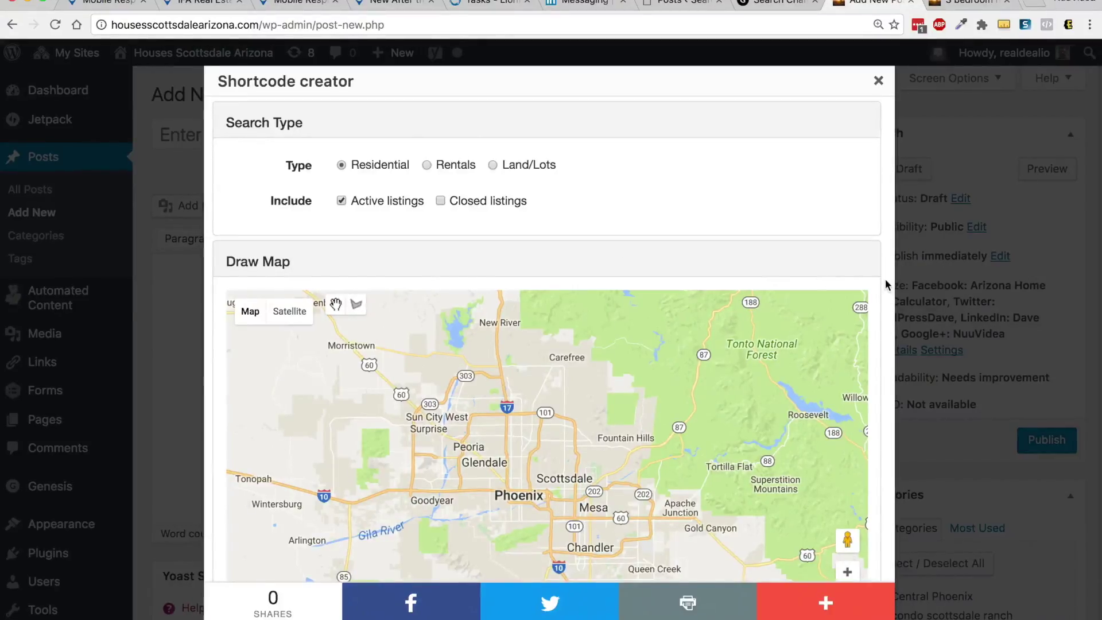
Set the residential search to include closed listings instead of active listings.
{"action": "scroll", "coordinate": [886, 284], "scroll_direction": "down", "scroll_amount": 10}
{"action": "scroll", "coordinate": [885, 285], "scroll_direction": "up", "scroll_amount": 10}
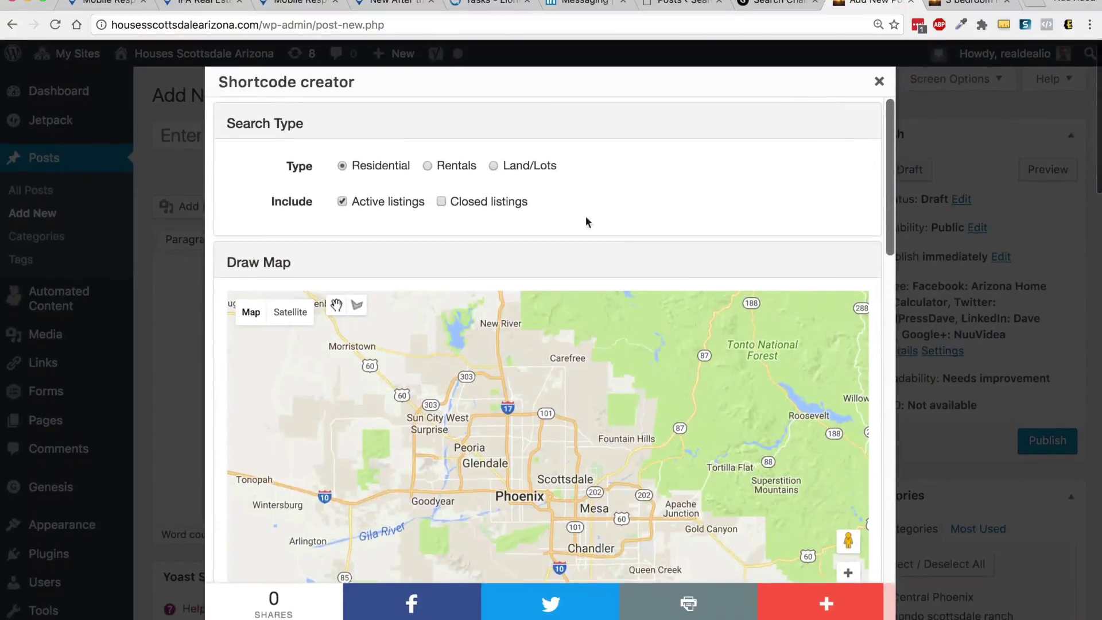
{"action": "left_click", "coordinate": [342, 202]}
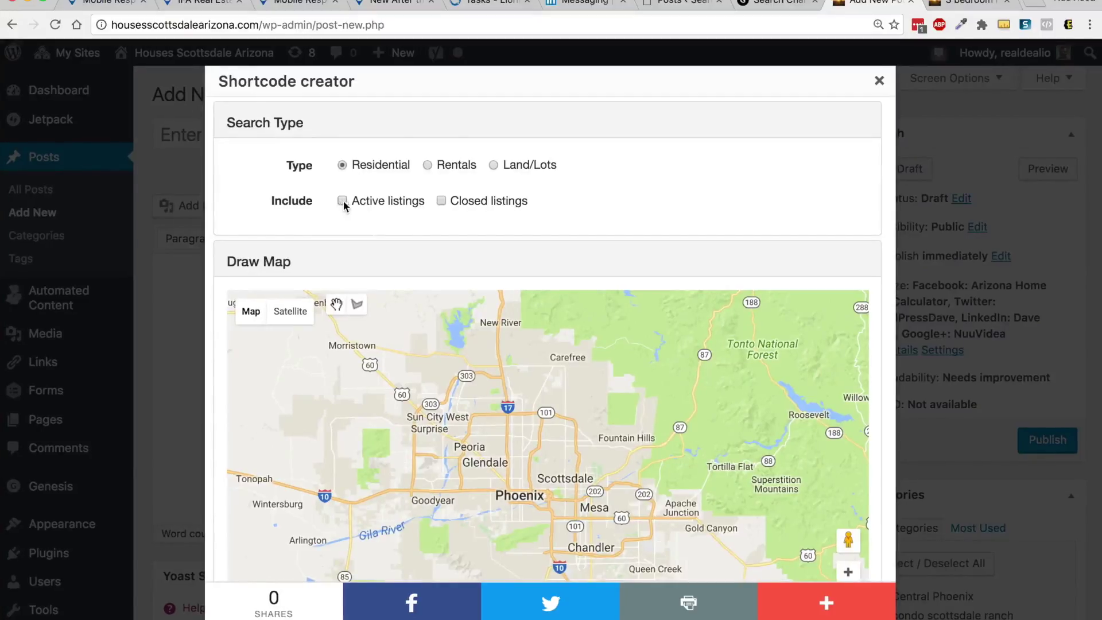
{"action": "left_click", "coordinate": [441, 201]}
Add a Close Date criterion with After set to 6 months ago, and close the shortcode creator without inserting the search.
{"action": "scroll", "coordinate": [892, 300], "scroll_direction": "down", "scroll_amount": 10}
{"action": "scroll", "coordinate": [890, 297], "scroll_direction": "down", "scroll_amount": 3}
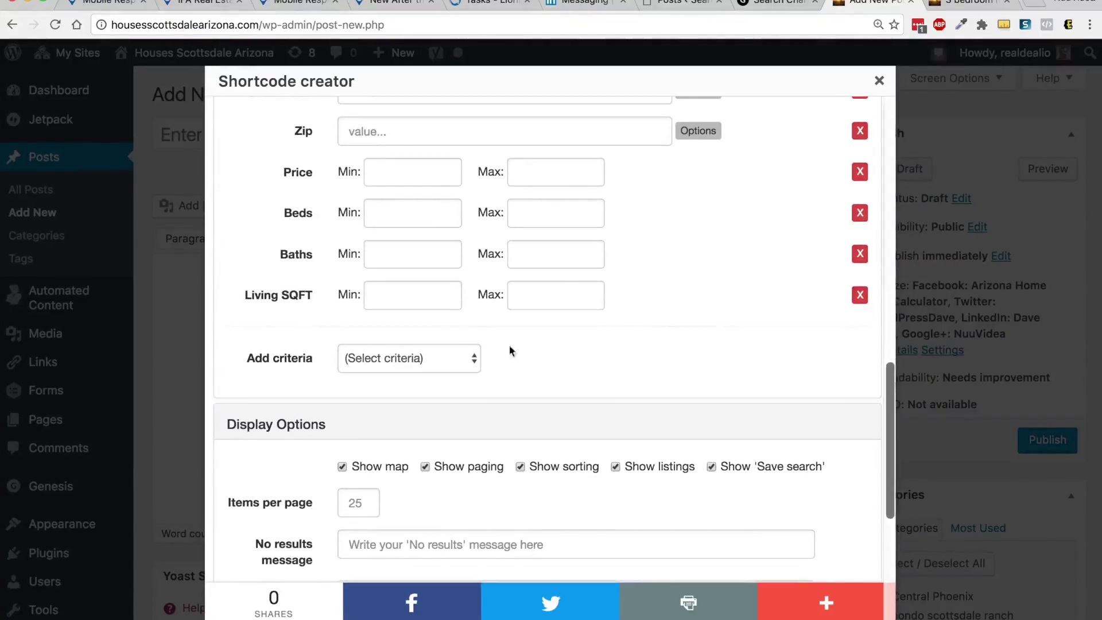
{"action": "left_click", "coordinate": [418, 358]}
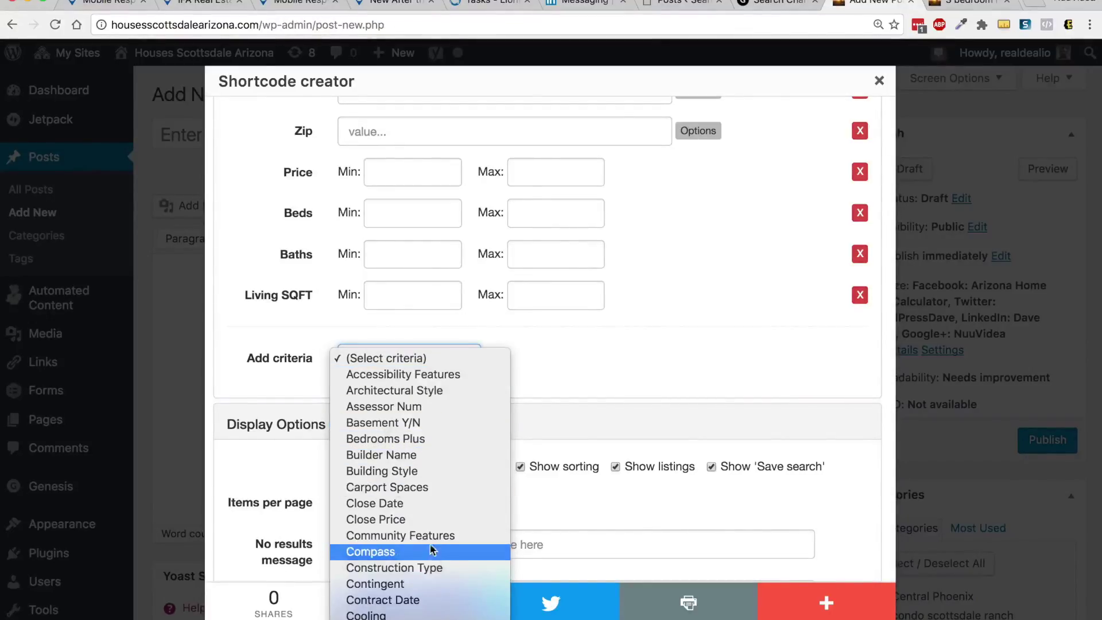
{"action": "left_click", "coordinate": [428, 503]}
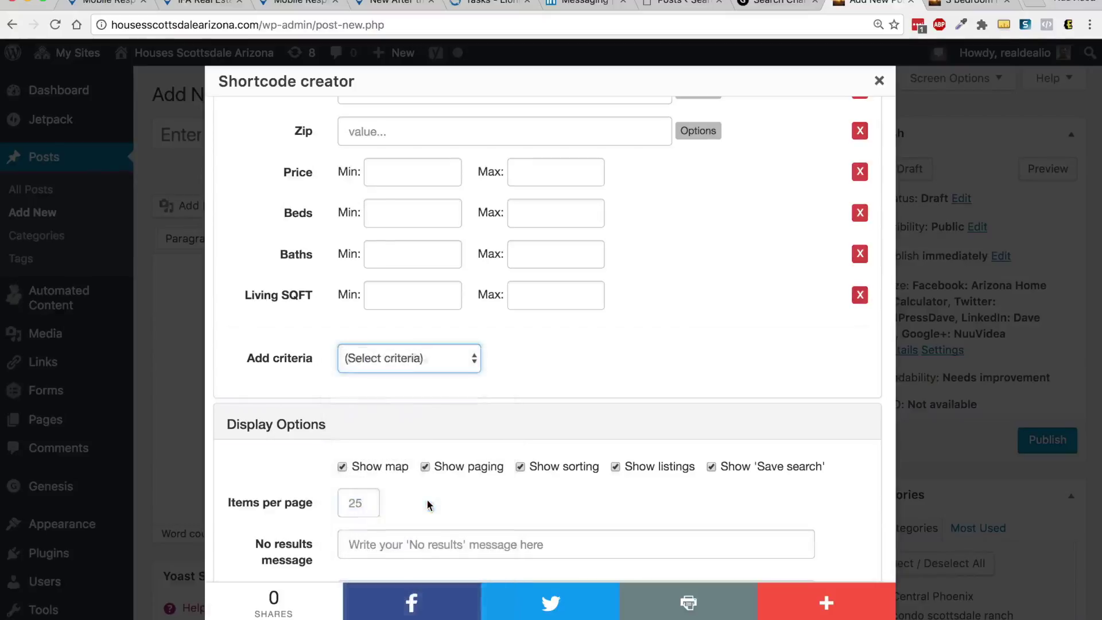
{"action": "left_click", "coordinate": [548, 361]}
{"action": "left_click", "coordinate": [436, 335]}
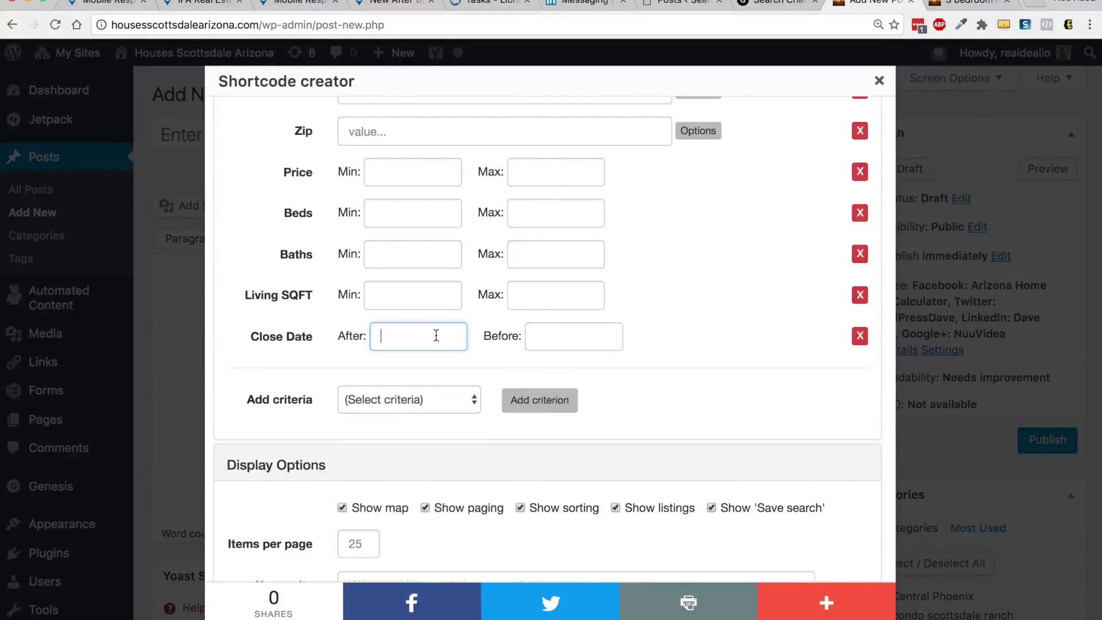
{"action": "type", "text": "6 months ago"}
{"action": "left_click", "coordinate": [879, 81]}
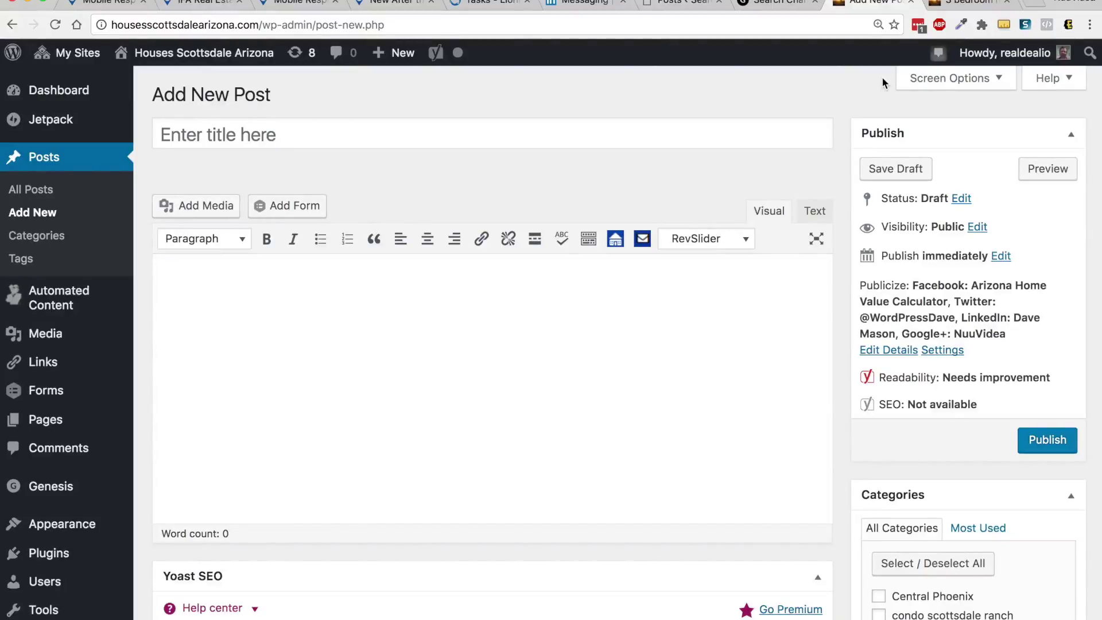